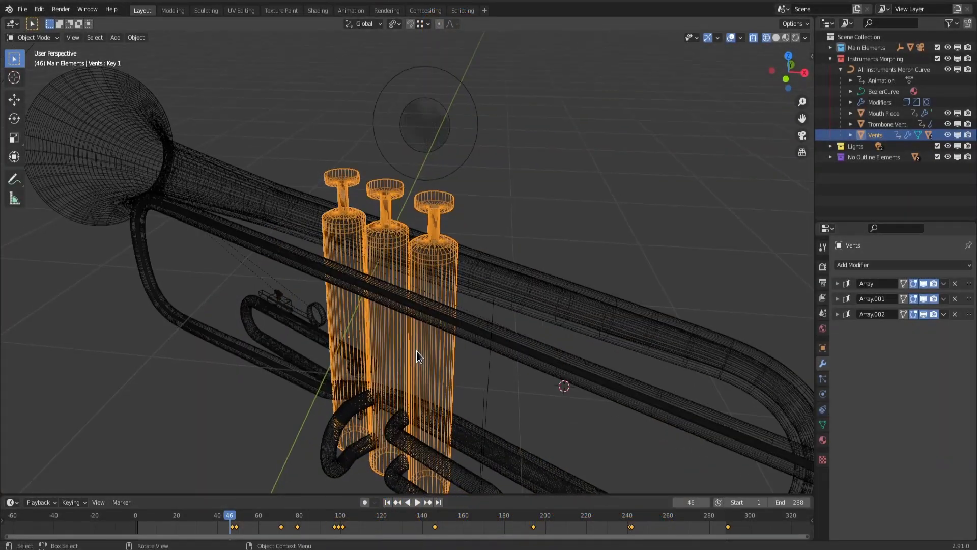
Step: Add the bevLR bevel to the trumpet valves and switch the viewport to rendered shading
middle_drag(418, 357, 417, 347)
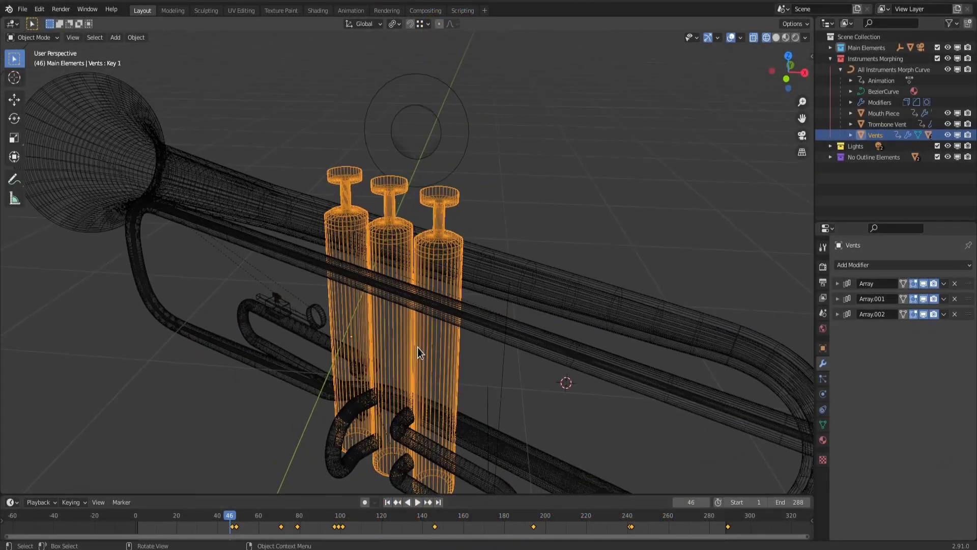
click(494, 273)
middle_drag(572, 230, 476, 236)
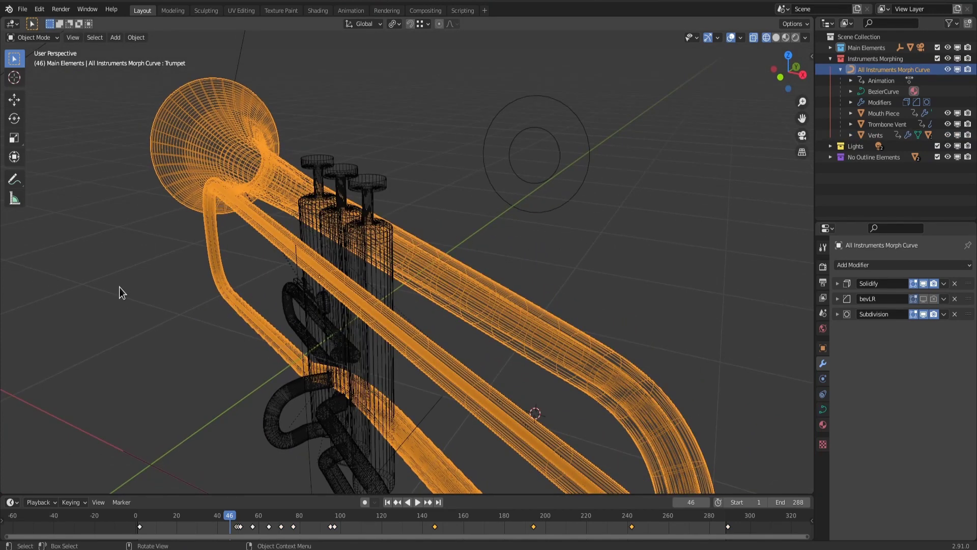
mouse_move(119, 287)
middle_down()
mouse_move(392, 185)
mouse_move(414, 197)
middle_up()
click(403, 178)
right_click(395, 192)
mouse_move(367, 228)
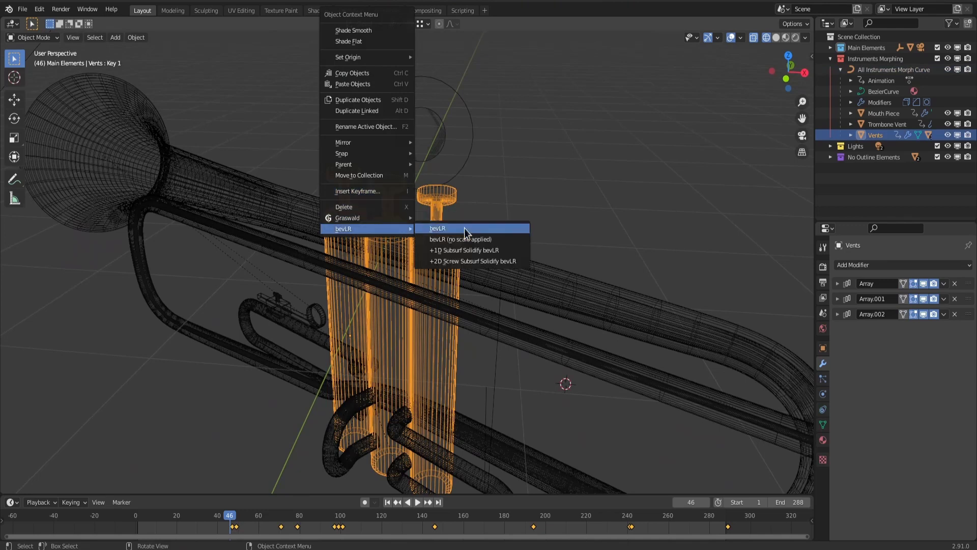
click(465, 229)
key(z)
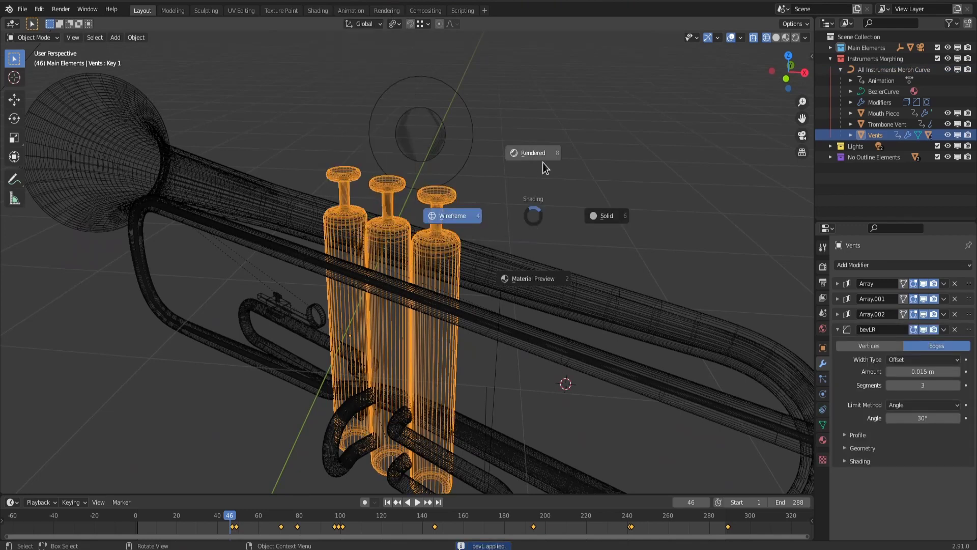
click(542, 163)
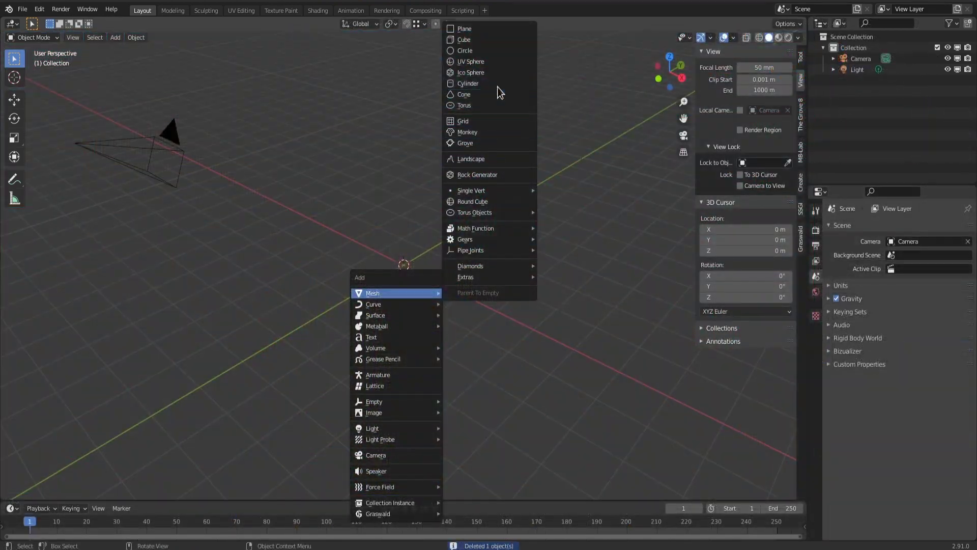
Step: Apply bevLR to the cylinder, show rendered shading, and move the cylinder left
click(498, 83)
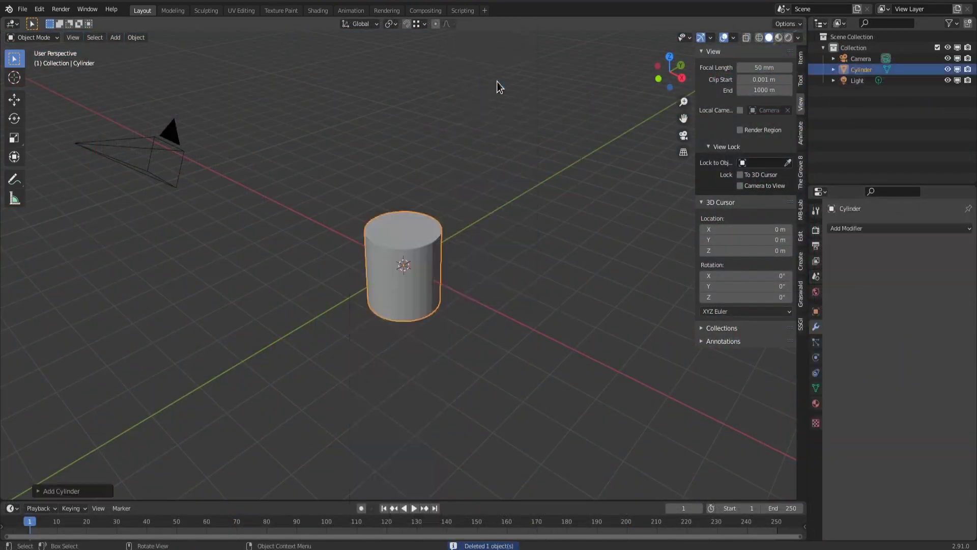
right_click(425, 311)
click(484, 311)
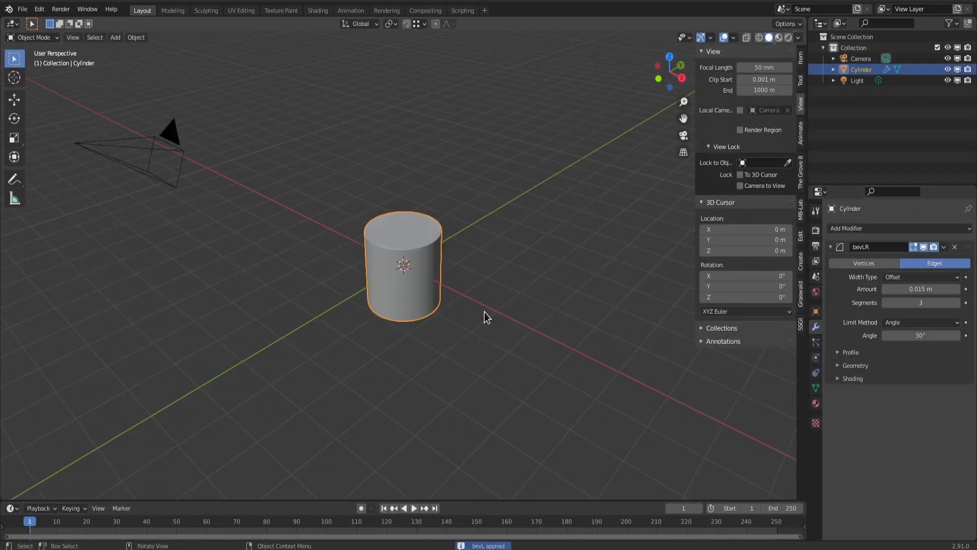
key(z)
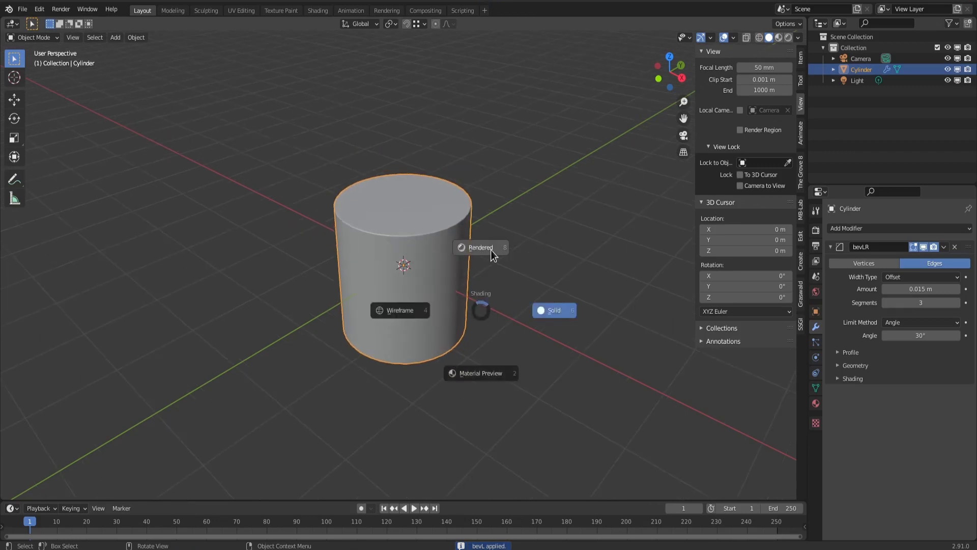
click(492, 250)
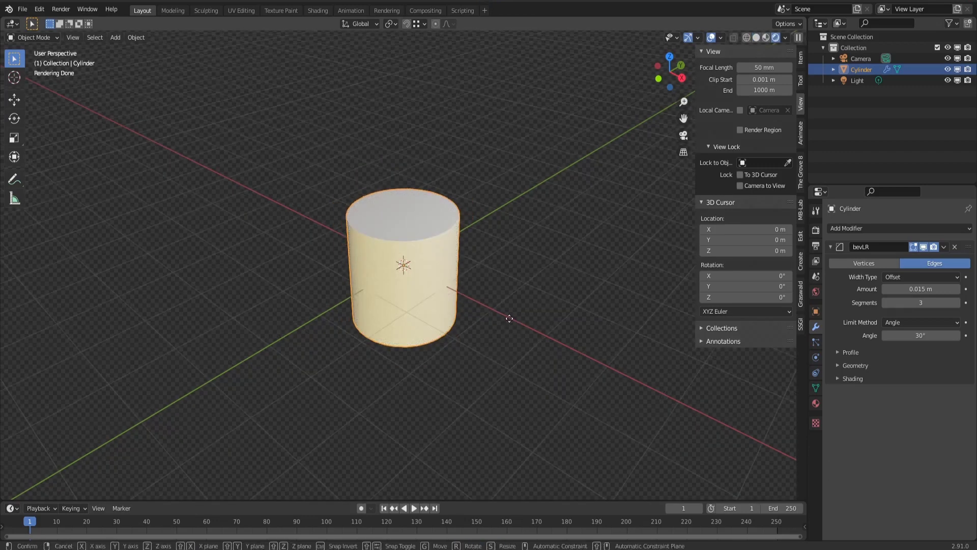
key(g)
click(331, 313)
Step: Add a second cylinder with a standard Bevel modifier of 0.043 m
key(shift+a)
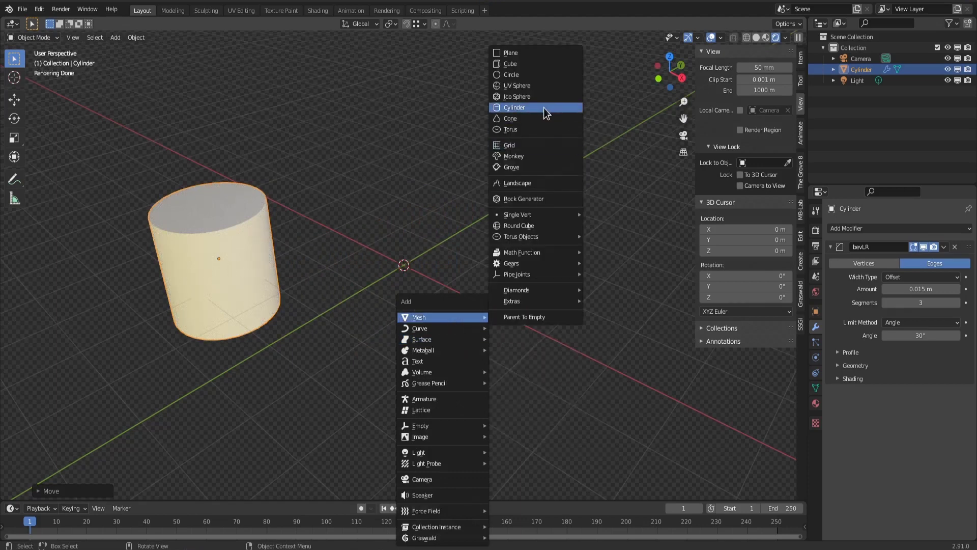
click(545, 108)
click(868, 230)
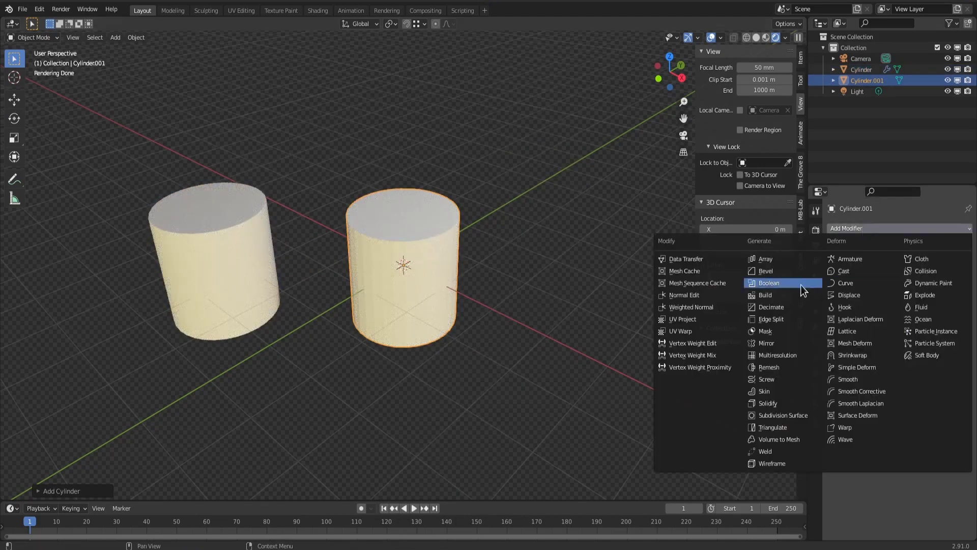
click(790, 271)
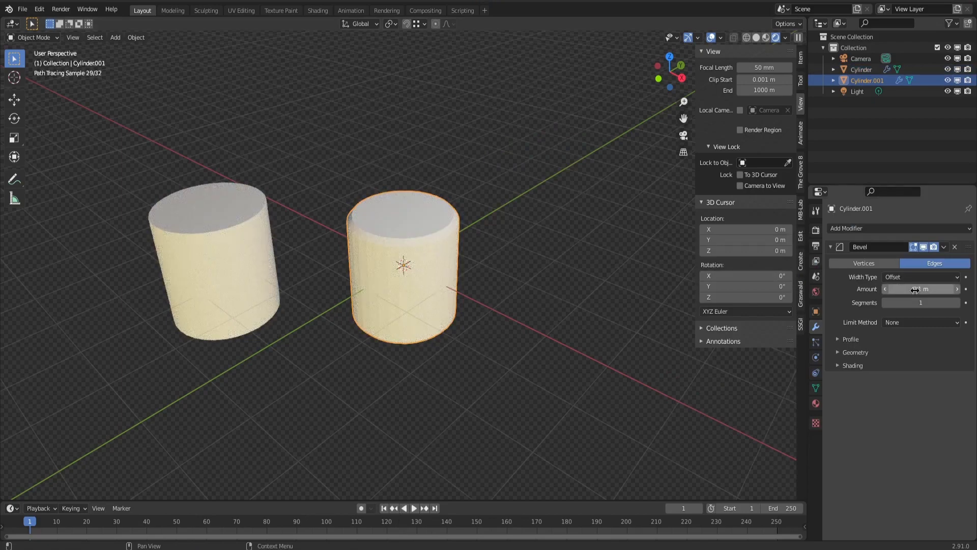
drag(920, 289, 867, 288)
middle_drag(276, 383, 300, 381)
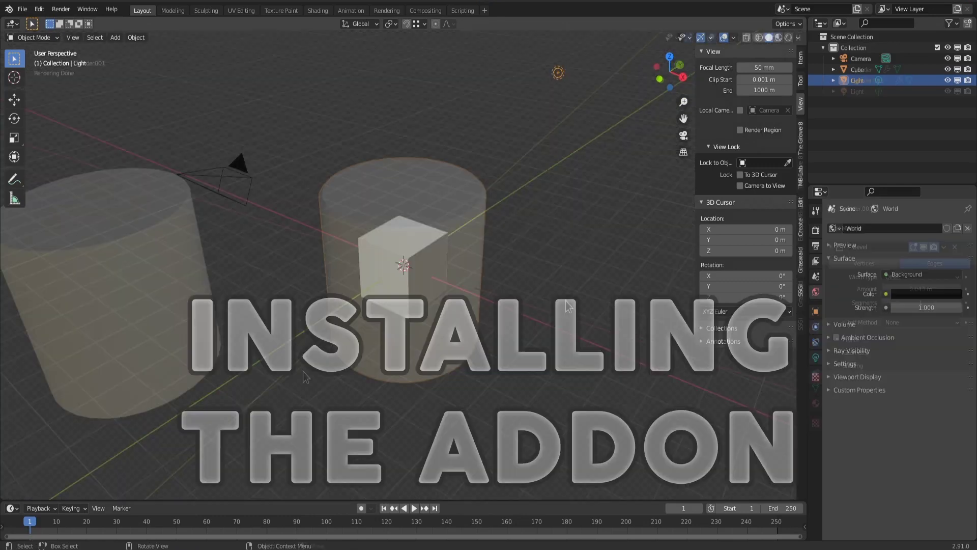
Step: Install the bevLR.py add-on from Preferences > Add-ons
click(61, 10)
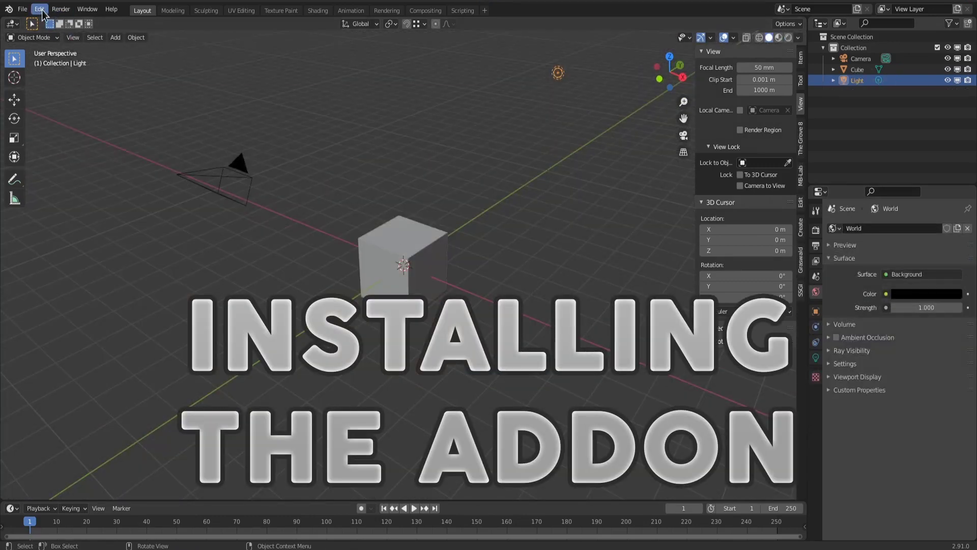
click(42, 11)
click(73, 177)
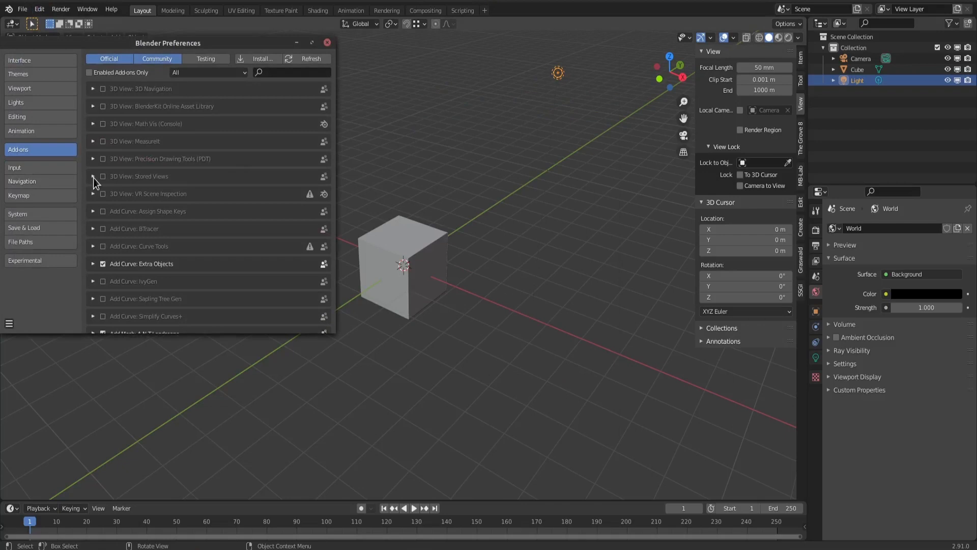
click(258, 59)
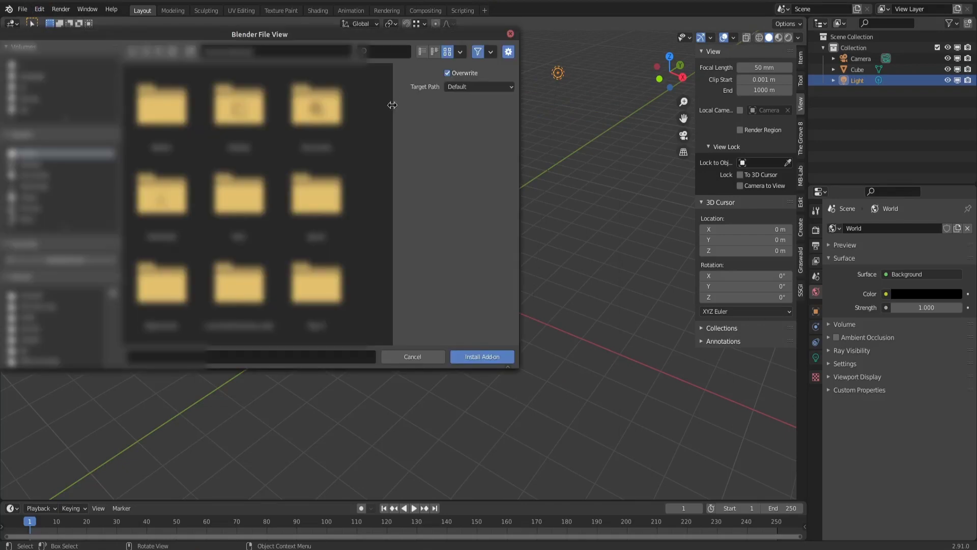
scroll(389, 101, down, 3)
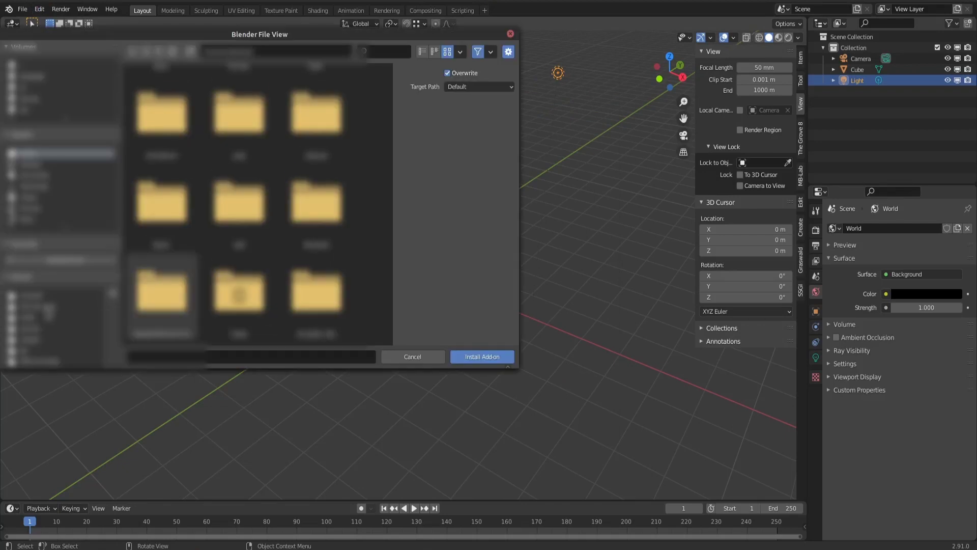
double_click(239, 295)
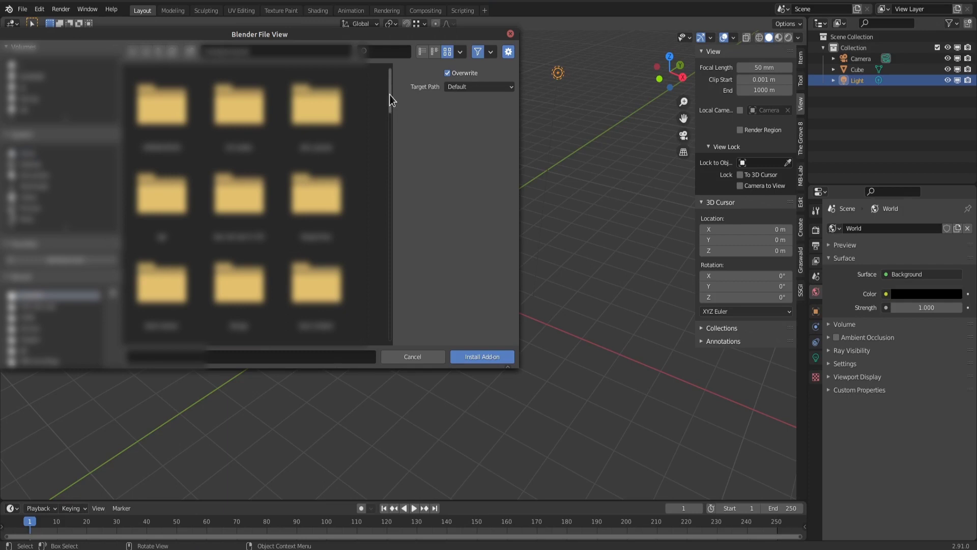
drag(390, 95, 418, 351)
double_click(240, 297)
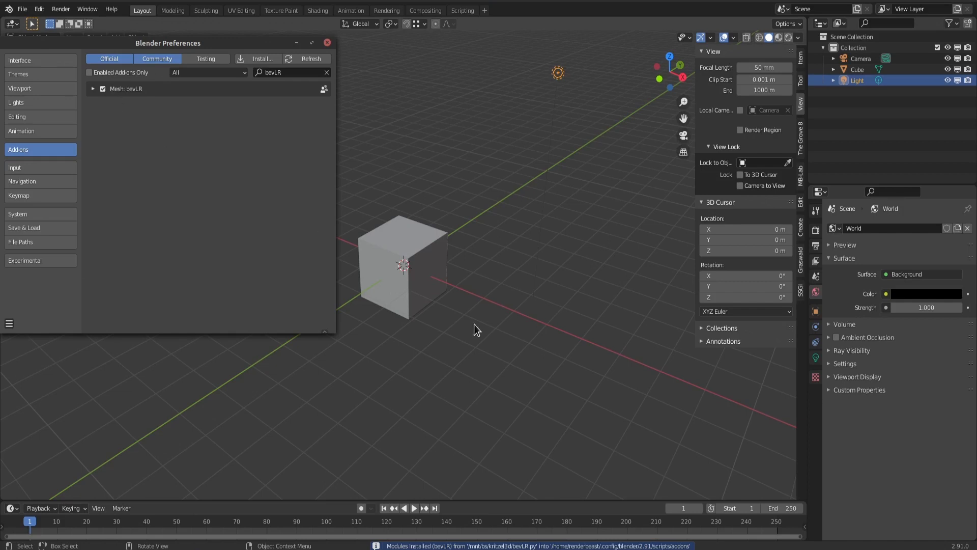
Step: Apply the bevLR bevel to the default cube
click(422, 263)
right_click(422, 275)
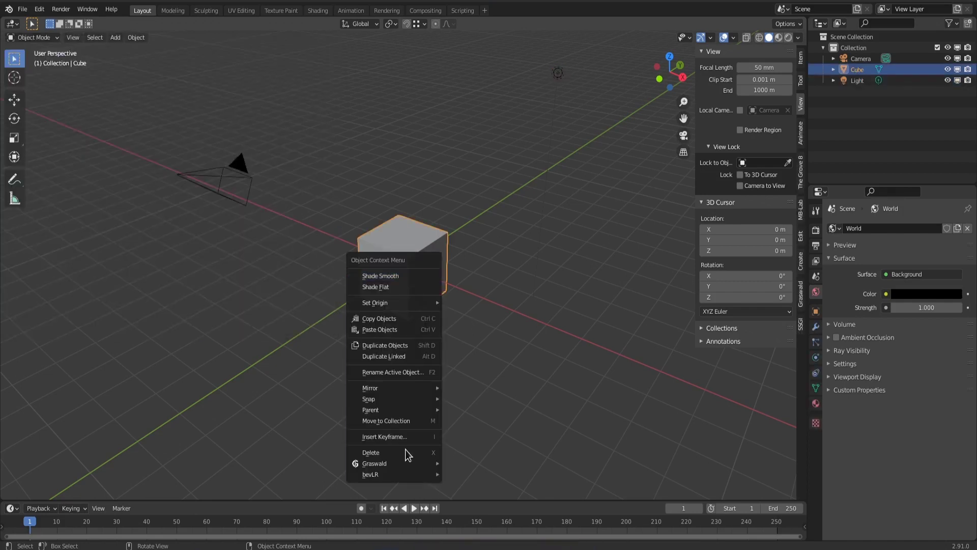
mouse_move(395, 474)
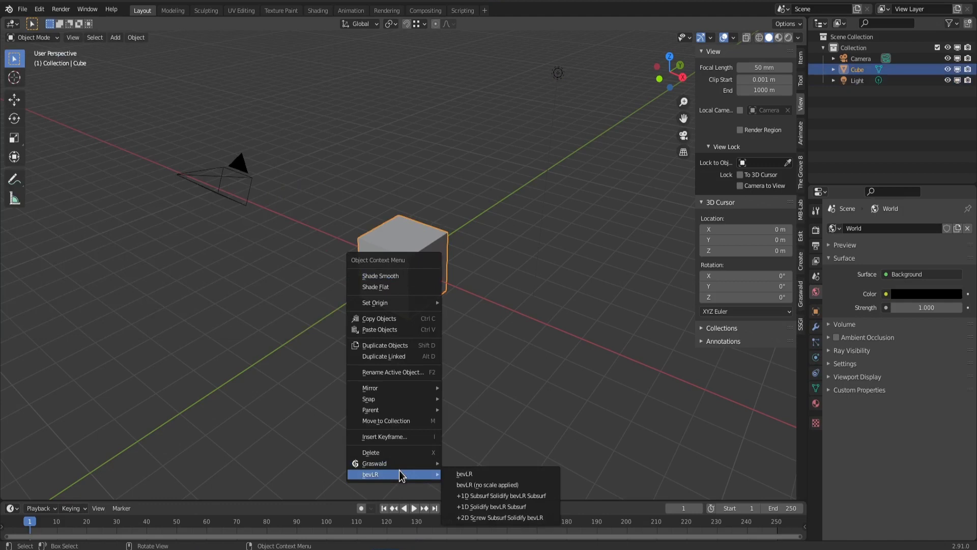
click(465, 475)
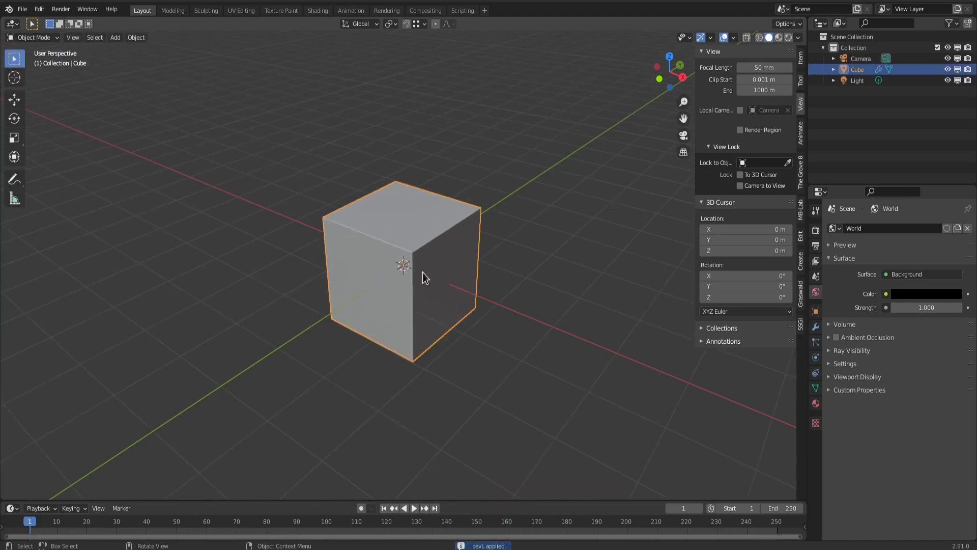
scroll(378, 281, up, 2)
scroll(453, 260, up, 2)
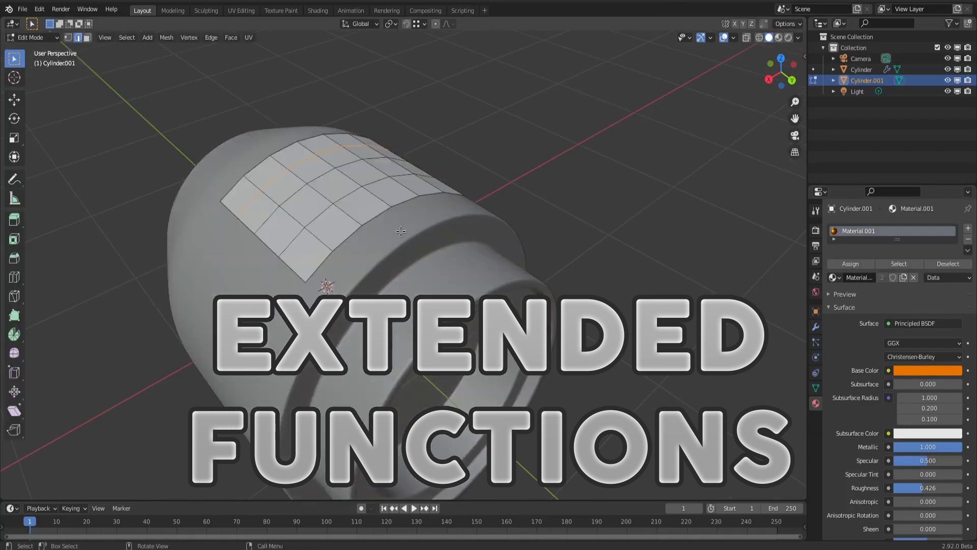
Step: Apply the Subsurf, Solidify and bevLR combination to the cylinder and move the piece vertically
mouse_move(400, 231)
middle_down()
mouse_move(380, 269)
mouse_move(402, 264)
middle_up()
key(Tab)
right_click(346, 196)
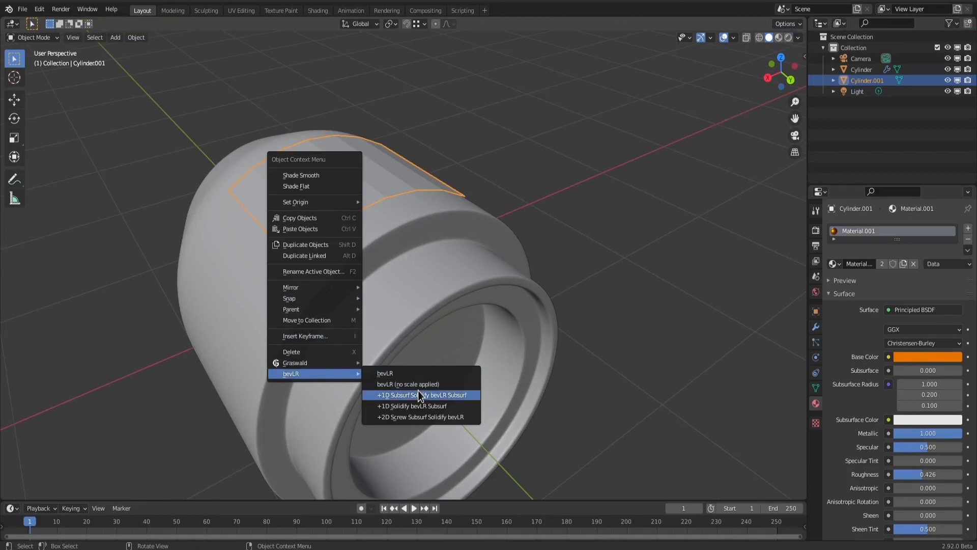
click(420, 395)
key(g)
key(z)
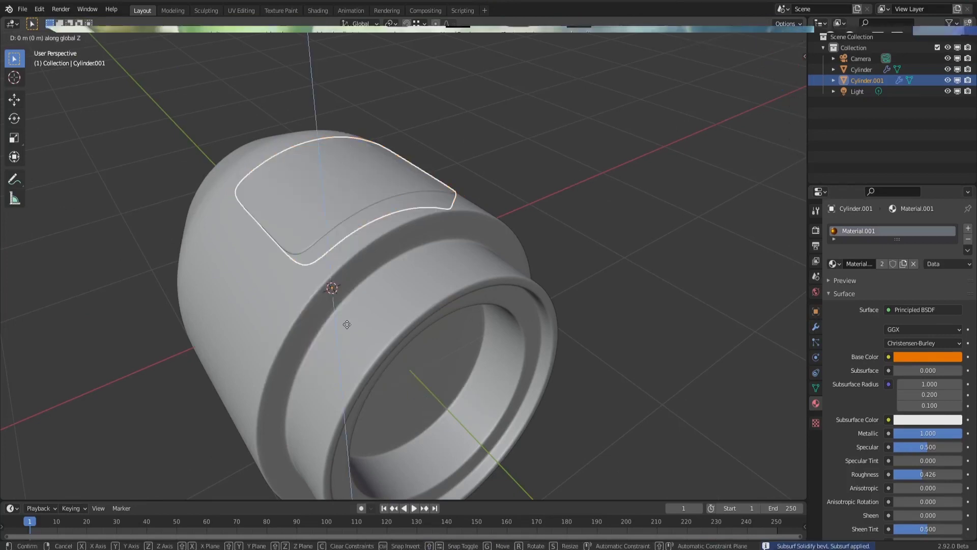
click(347, 325)
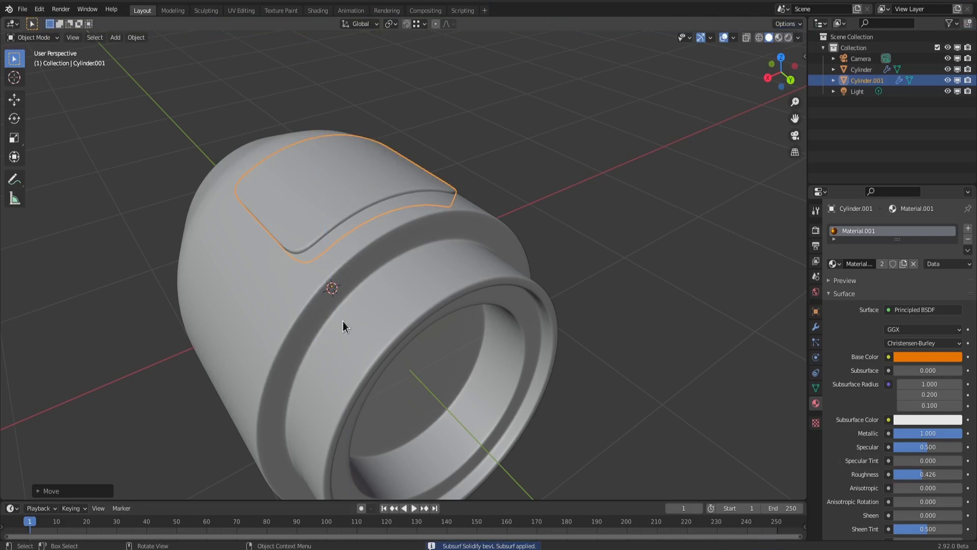
Step: Switch to rendered shading, orbit below the cylinder, and select Cylinder.001
click(559, 211)
mouse_move(558, 211)
middle_down()
mouse_move(467, 328)
mouse_move(429, 319)
mouse_move(376, 331)
mouse_move(346, 310)
middle_up()
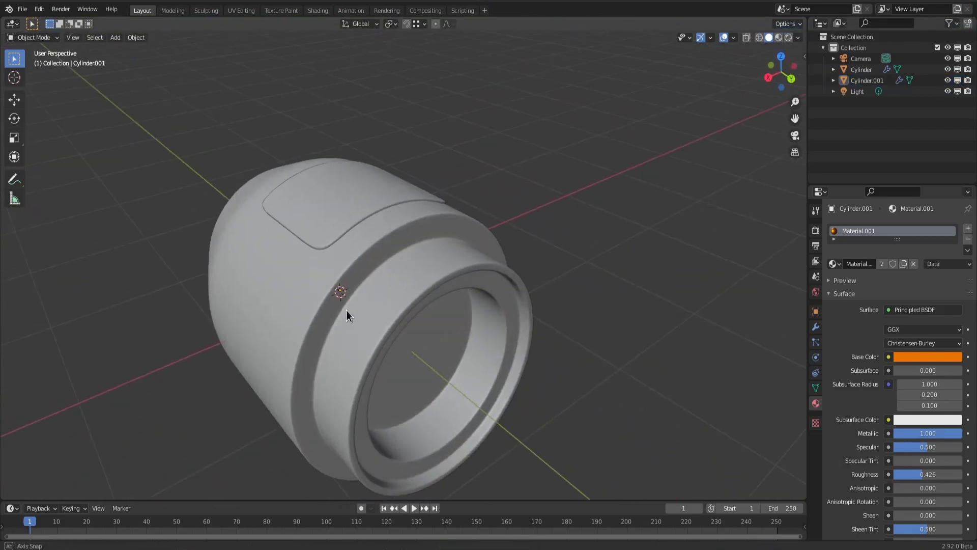
key(z)
click(346, 250)
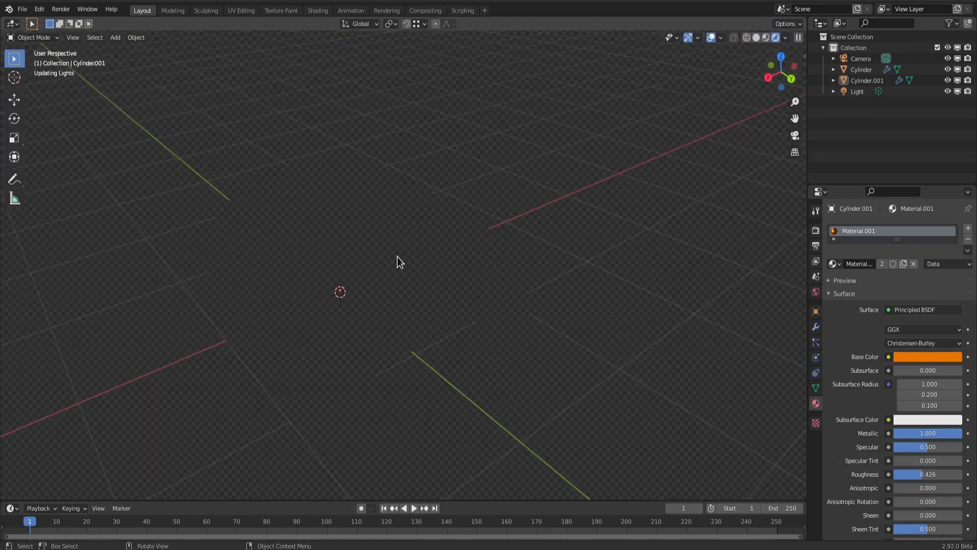
mouse_move(538, 274)
middle_down()
mouse_move(551, 274)
mouse_move(468, 286)
middle_up()
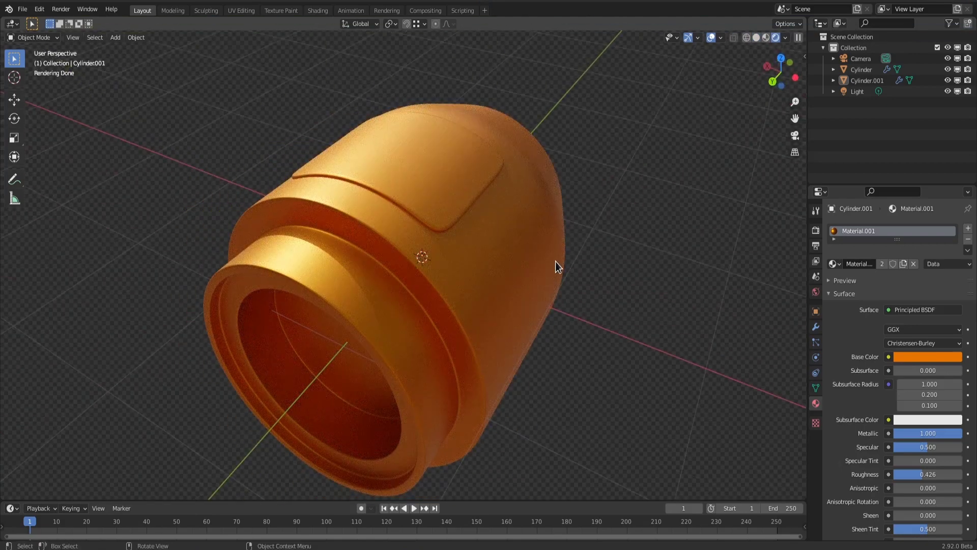
middle_drag(555, 265, 568, 287)
click(463, 201)
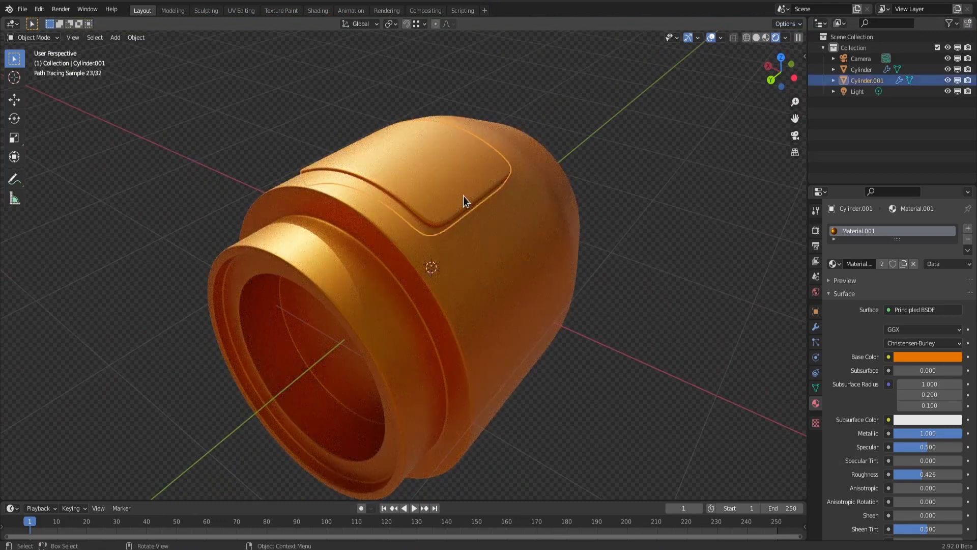
Step: Set the cap's Solidify thickness to -0.16 m and move the cap along Z
click(816, 328)
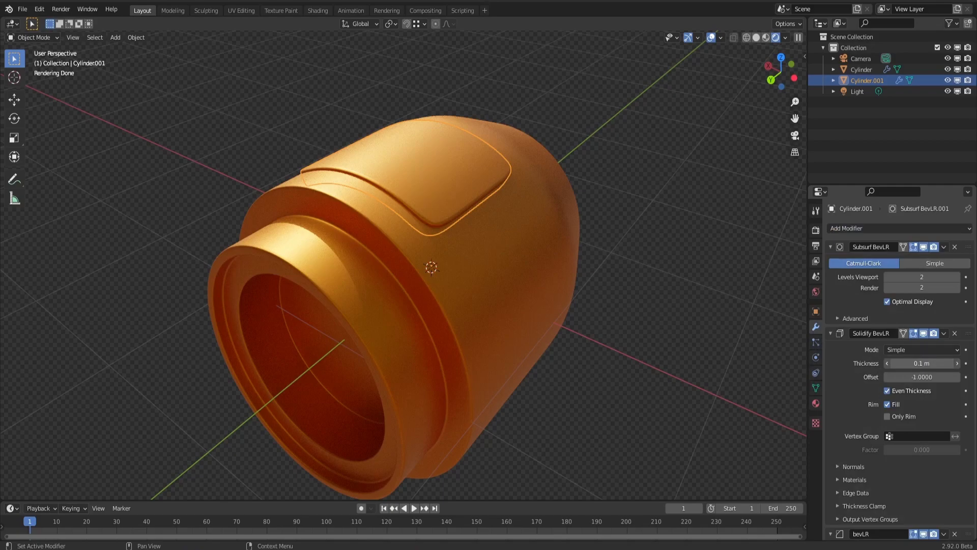
drag(922, 363, 940, 363)
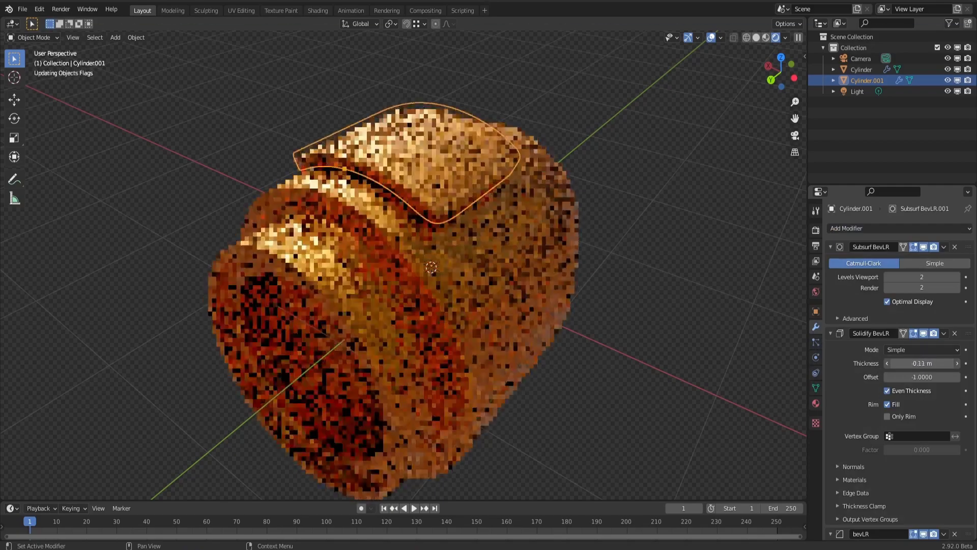
key(g)
key(z)
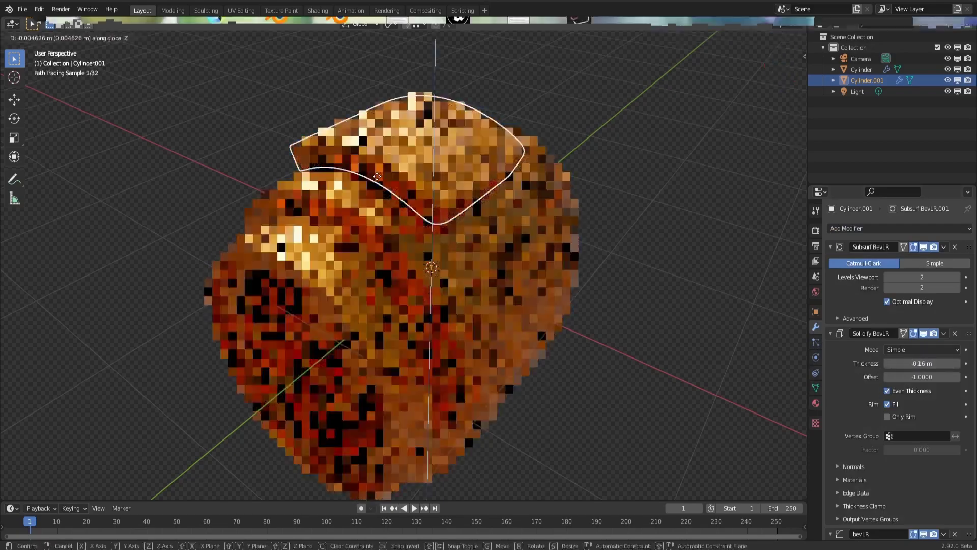
click(375, 182)
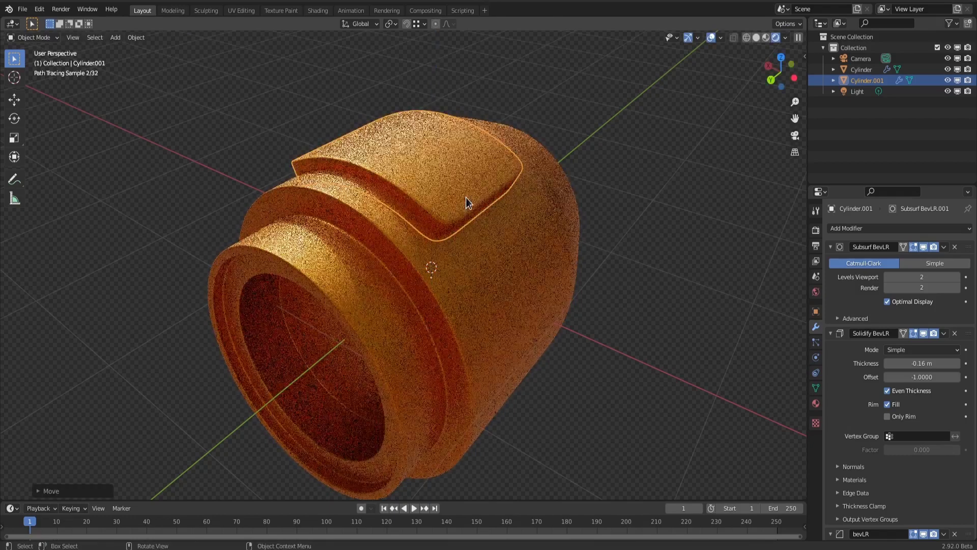
click(587, 183)
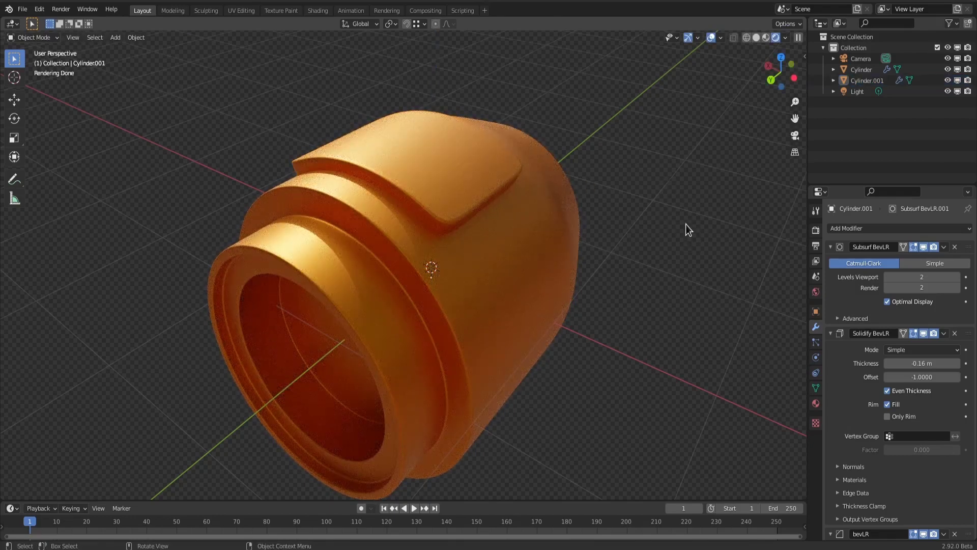
mouse_move(686, 223)
middle_down()
mouse_move(625, 207)
mouse_move(646, 187)
middle_up()
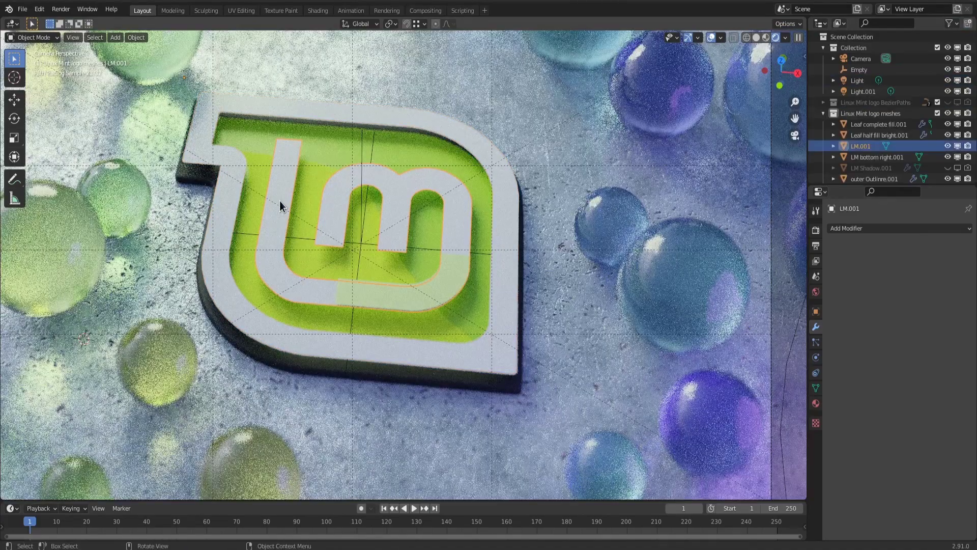
Step: Apply the +1D Subsurf Solidify bevLR Subsurf variant to the LM lettering
key(Tab)
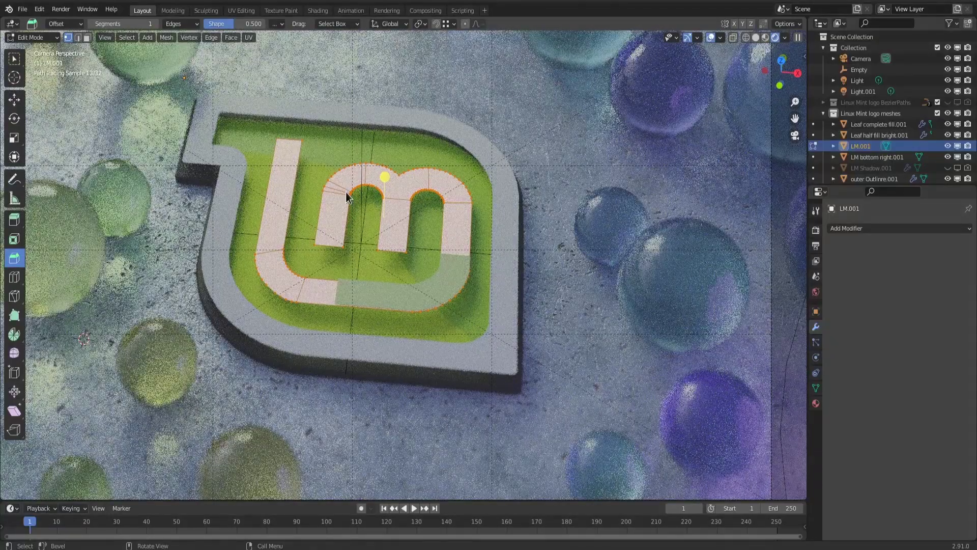
key(Tab)
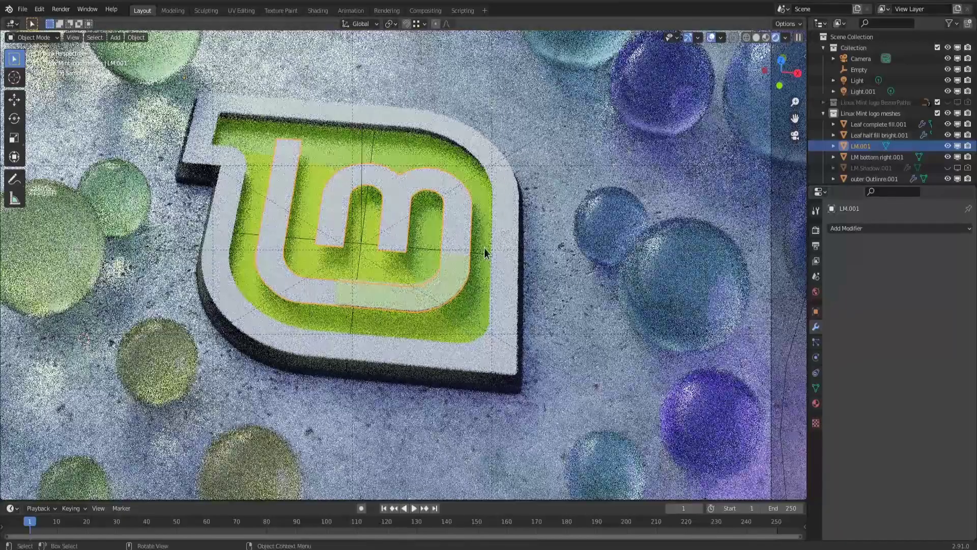
right_click(458, 248)
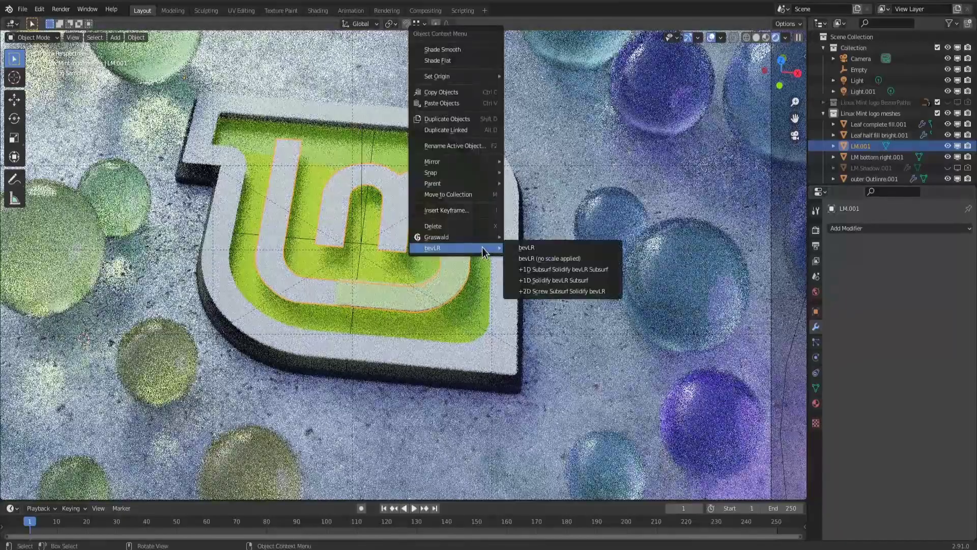
click(544, 270)
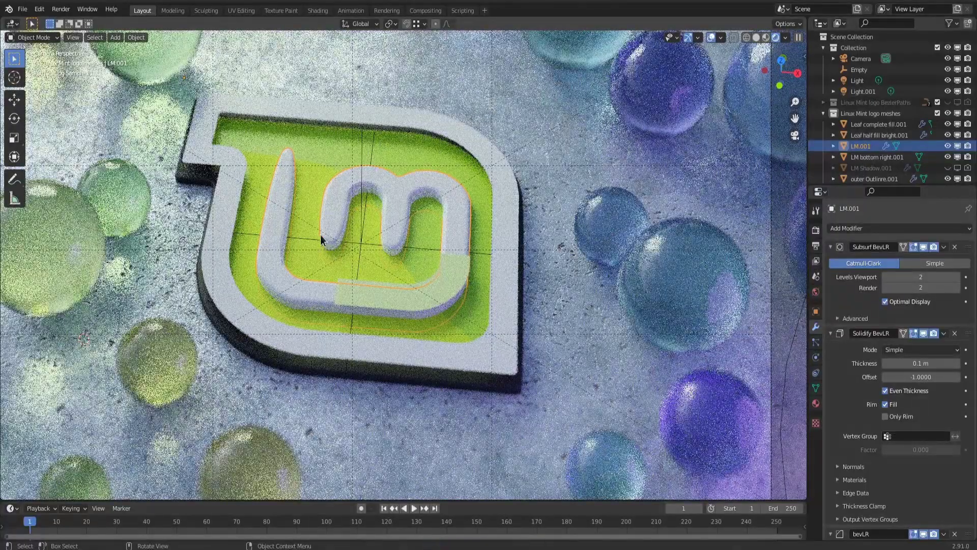
Step: Undo the stack and give the LM lettering +1D Solidify bevLR Subsurf with a 0.005 m bevel
key(ctrl+z)
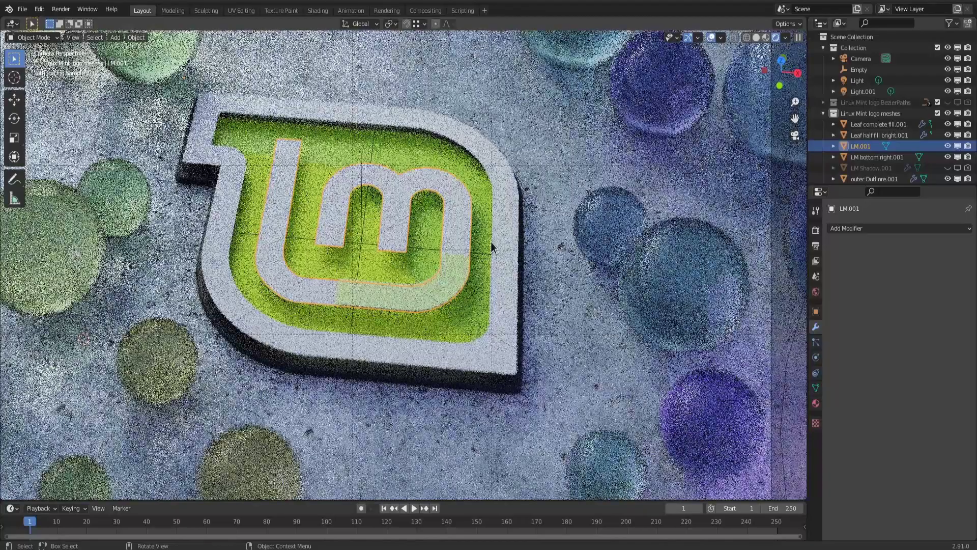
right_click(491, 242)
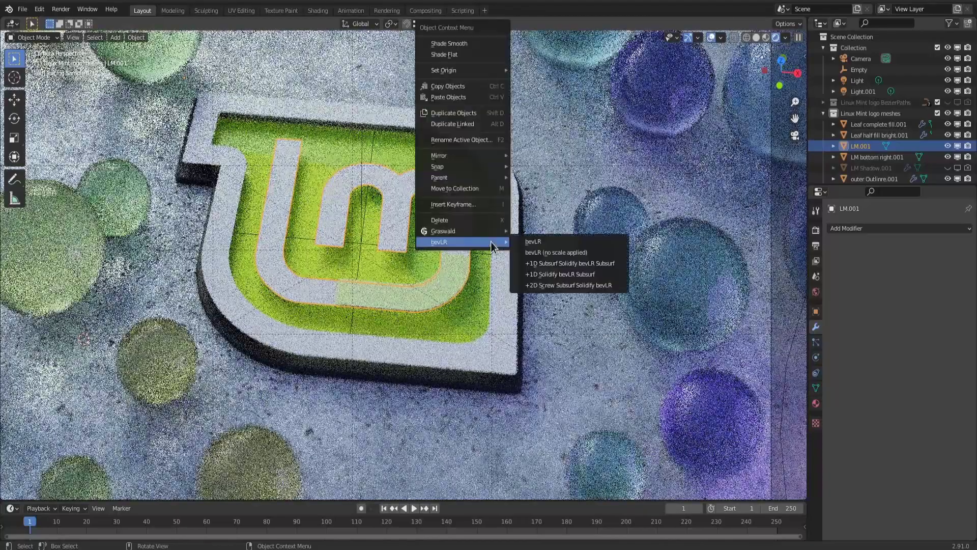
click(563, 274)
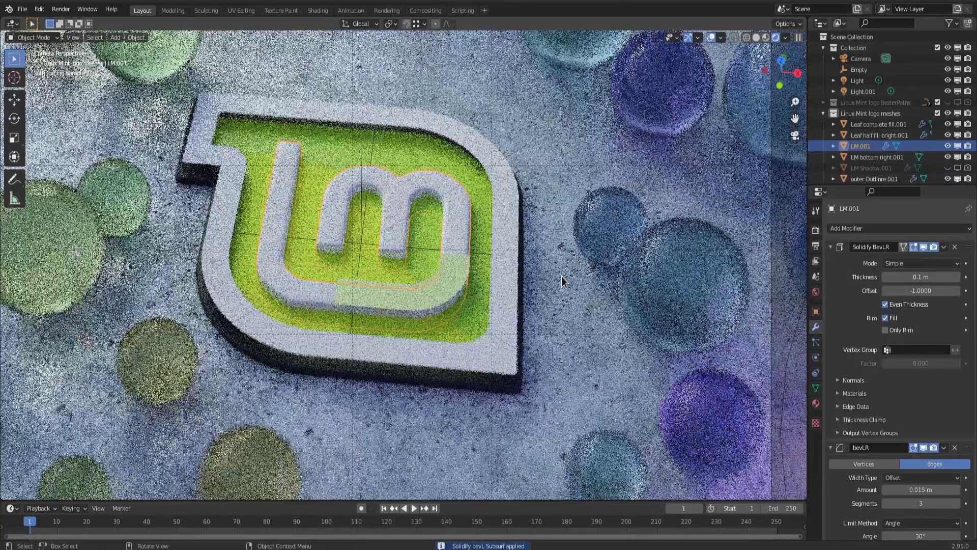
scroll(873, 375, down, 2)
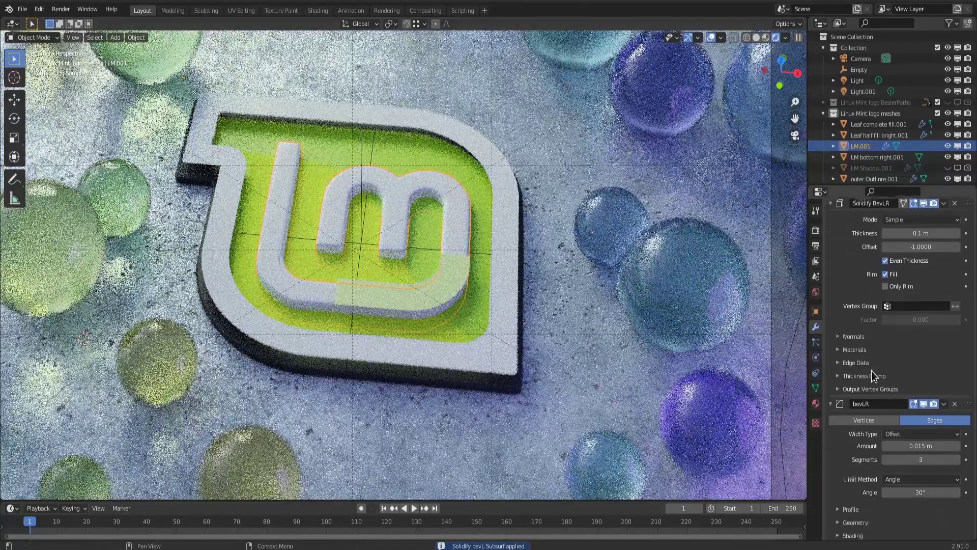
scroll(871, 371, down, 1)
click(922, 424)
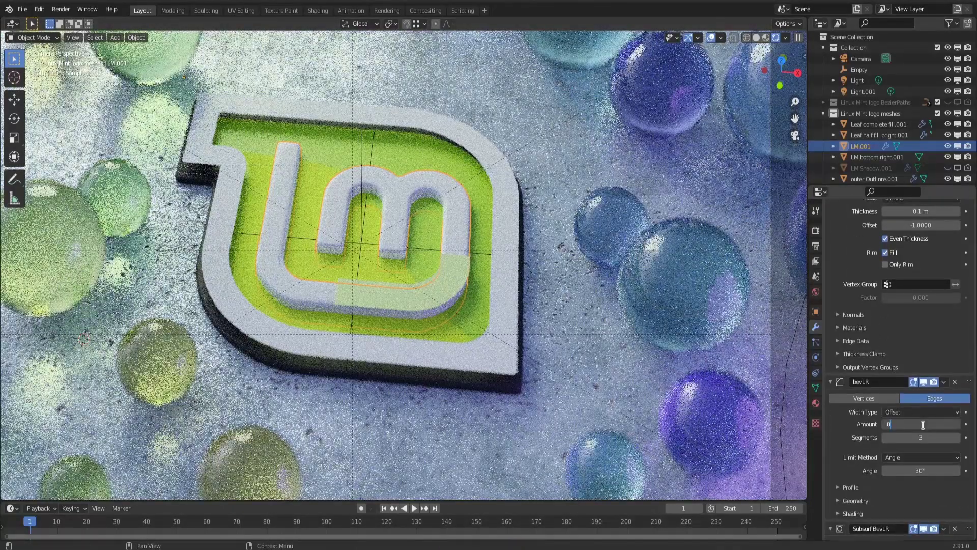
text(.005)
key(Return)
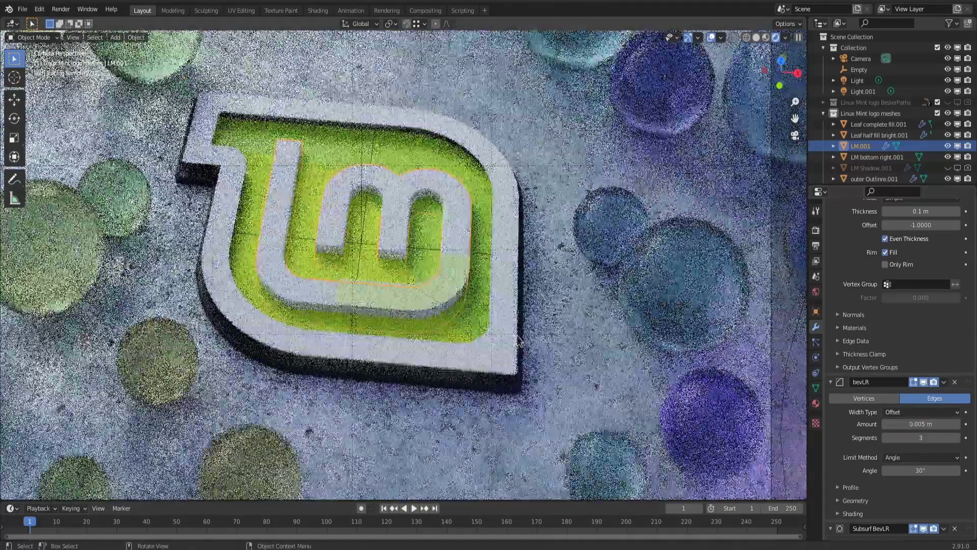
Step: Give Outline Leaf.001 the same variant with a 0.005 m bevel and frame the logo
click(512, 335)
right_click(513, 334)
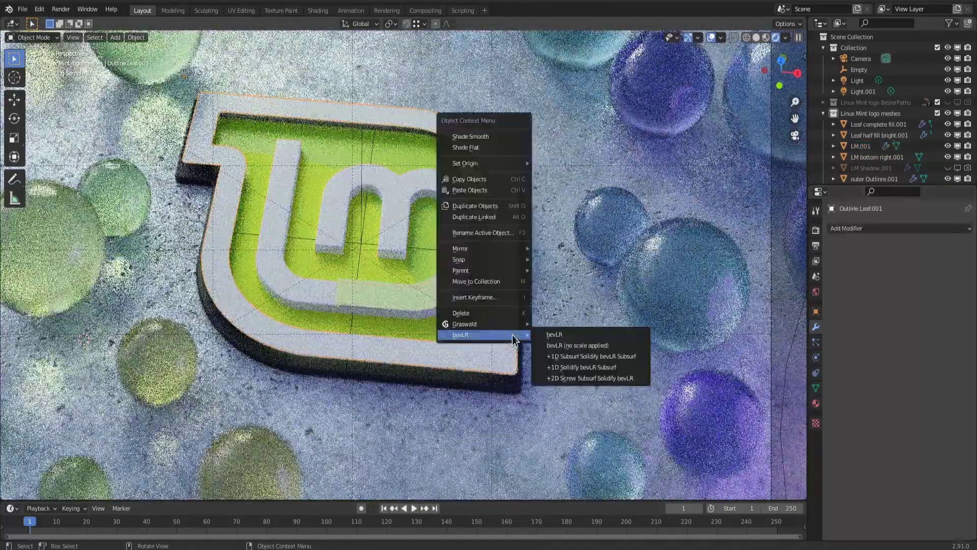
click(589, 368)
text(.005)
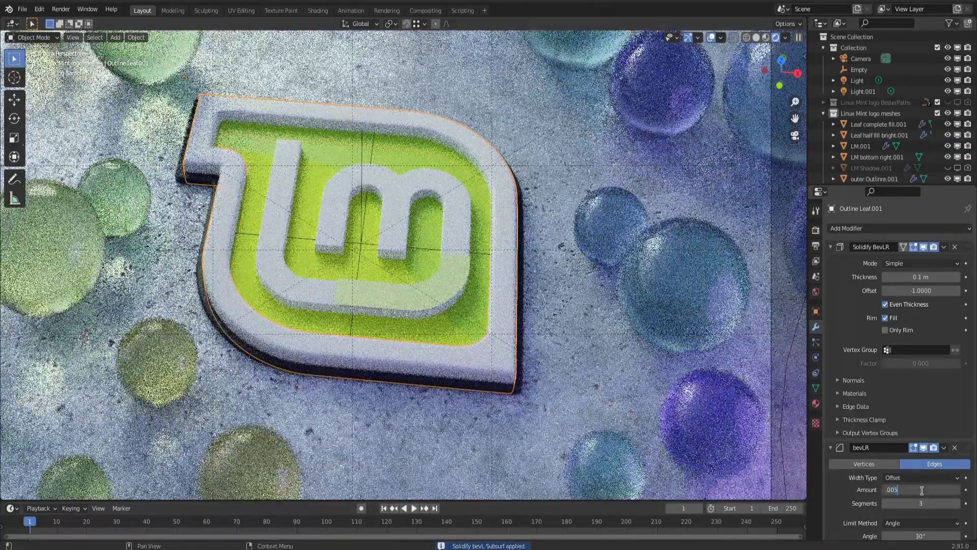
drag(922, 489, 922, 490)
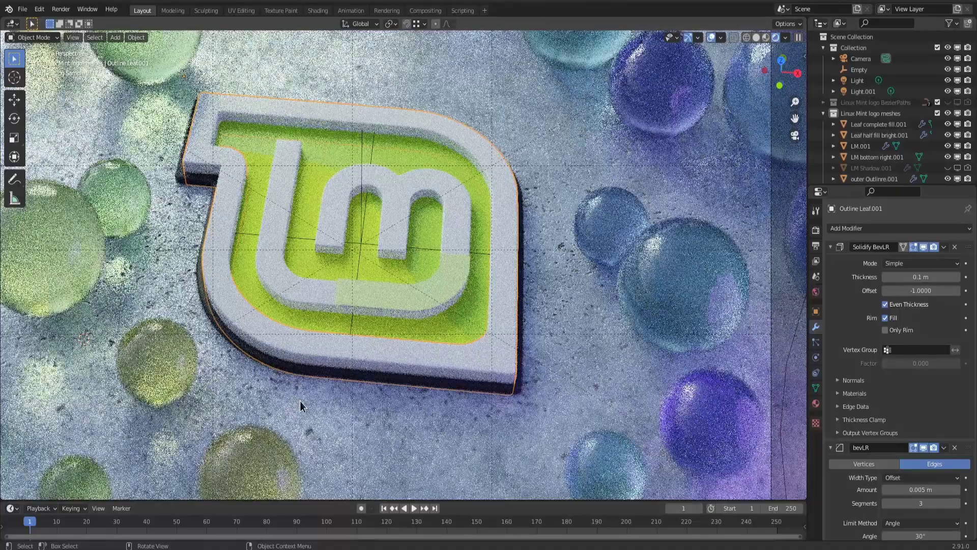
mouse_move(300, 401)
middle_down()
mouse_move(317, 407)
mouse_move(372, 378)
middle_up()
key(KP_Decimal)
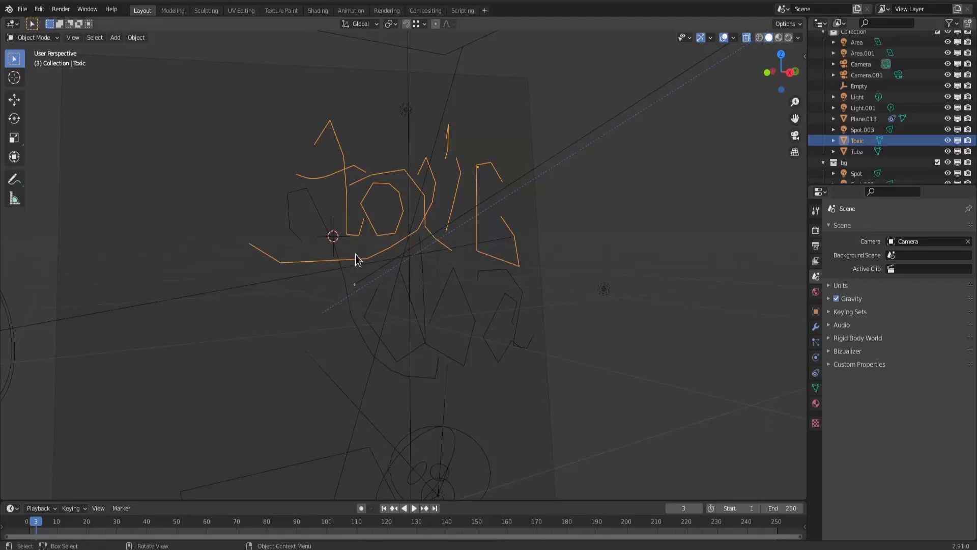
middle_drag(356, 254, 357, 257)
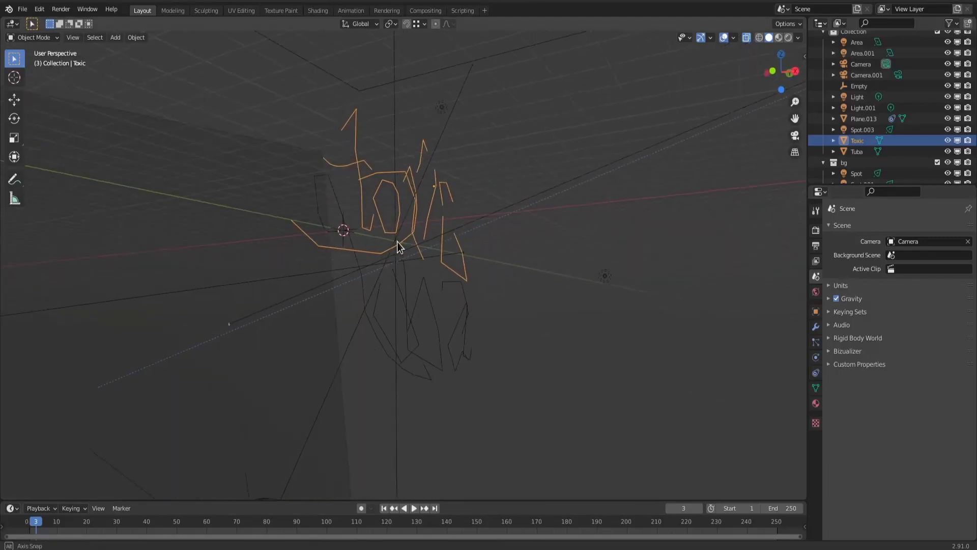
key(Tab)
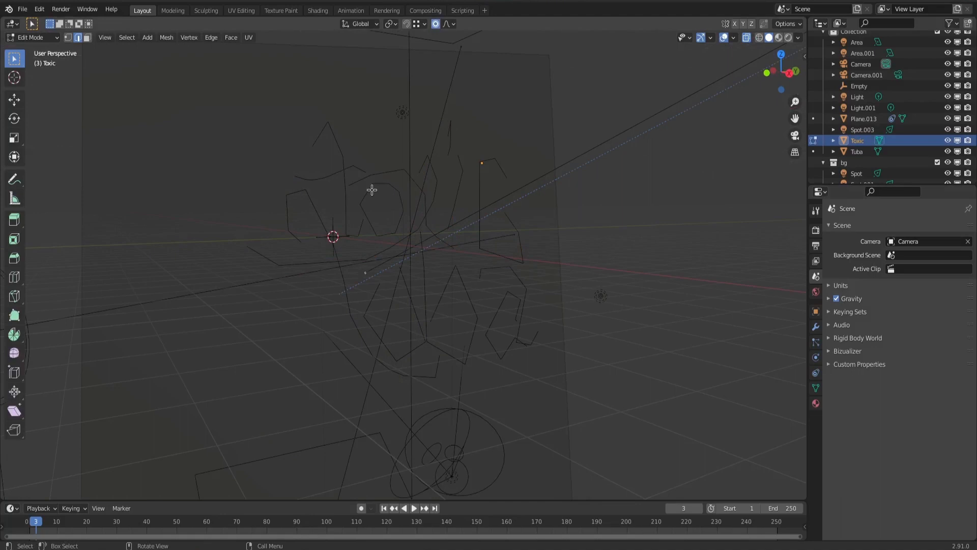
key(l)
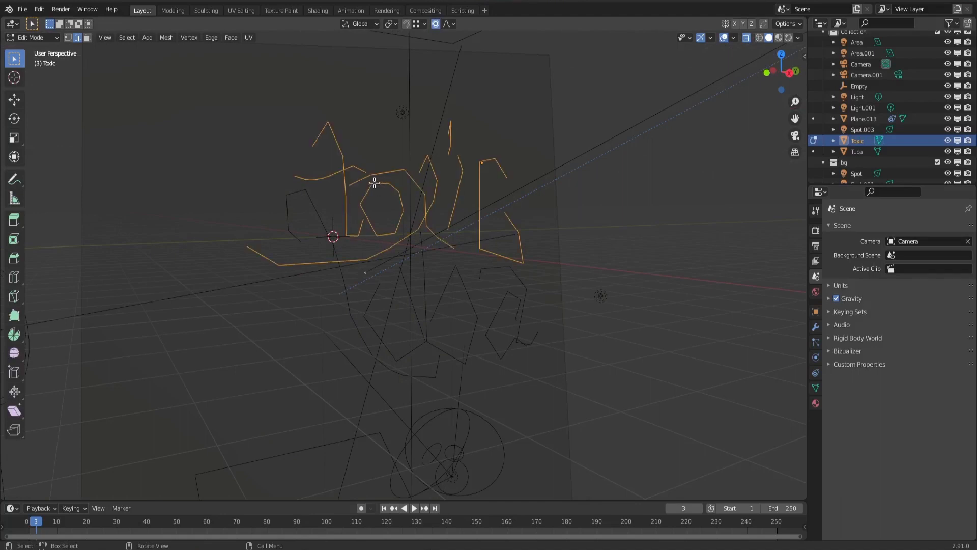
click(355, 168)
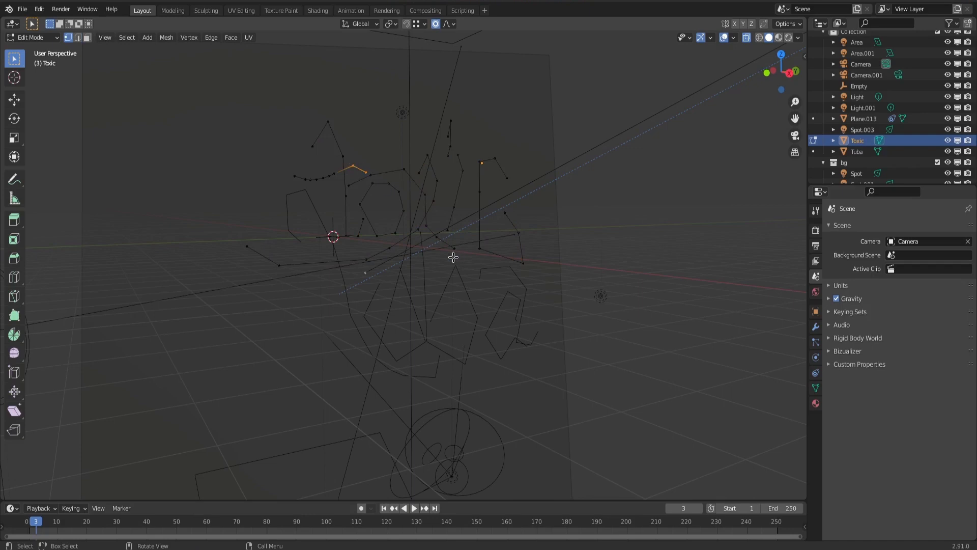
key(Tab)
click(675, 265)
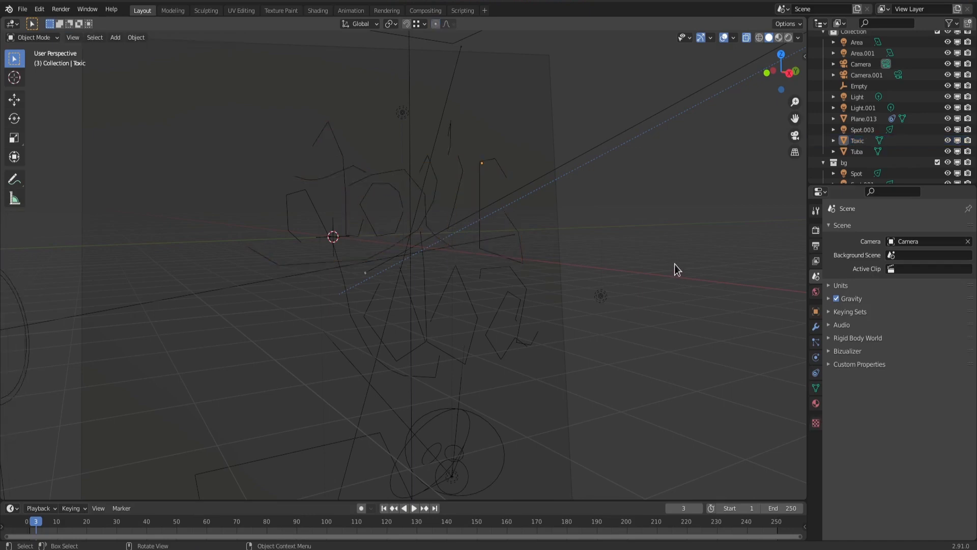
click(354, 167)
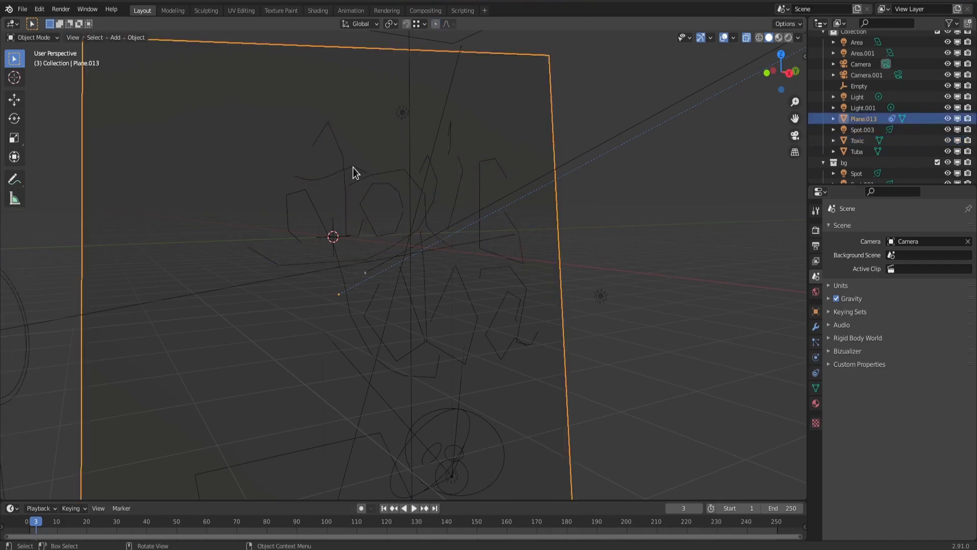
click(353, 168)
key(Tab)
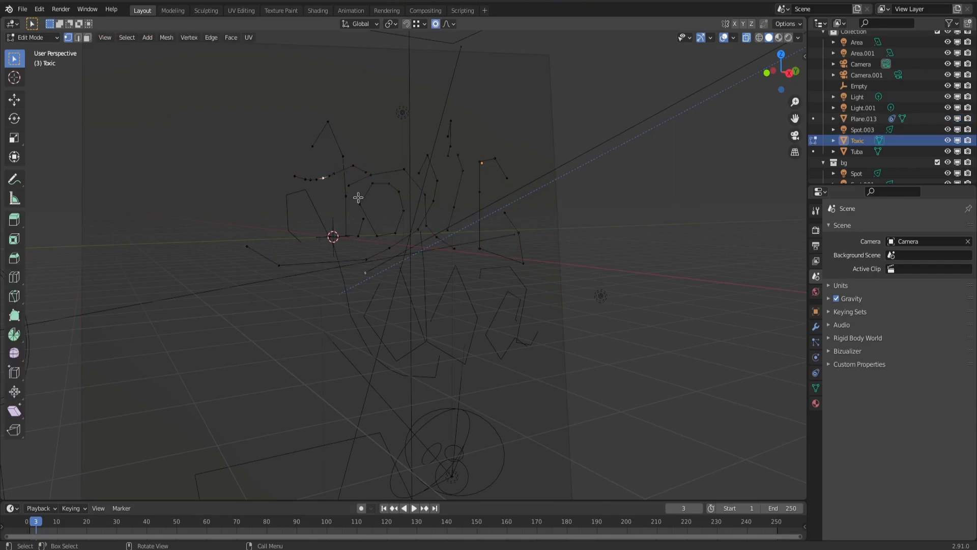
key(g)
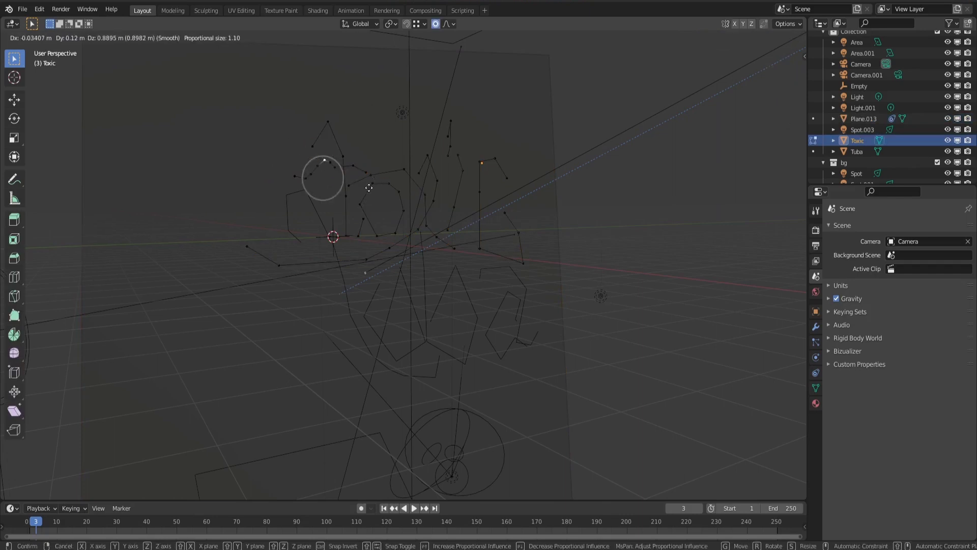
key(Escape)
middle_drag(391, 208, 387, 220)
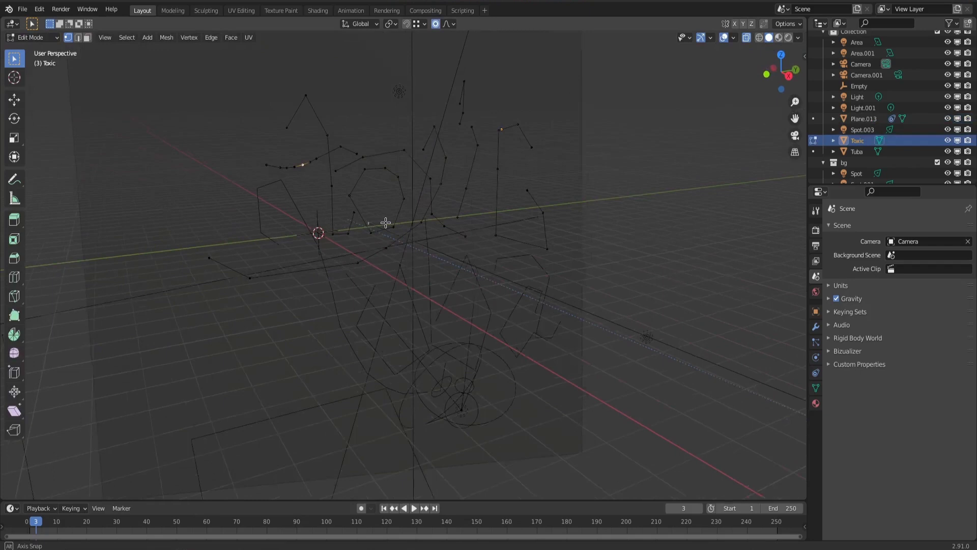
key(Tab)
Step: Apply the +2D Screw Subsurf Solidify bevLR variant to the Toxic and Tuba curves
right_click(536, 179)
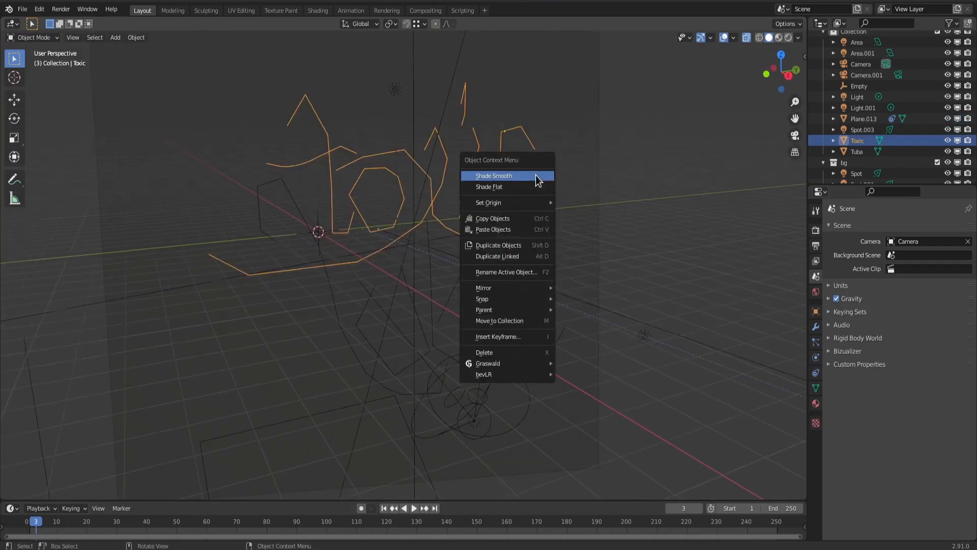
mouse_move(506, 374)
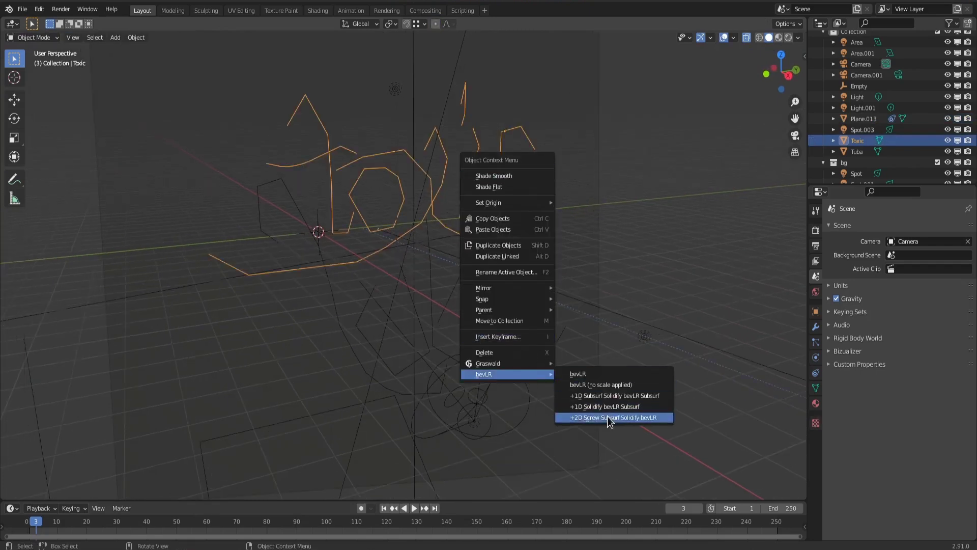
click(609, 416)
mouse_move(552, 417)
middle_down()
mouse_move(410, 351)
mouse_move(437, 318)
middle_up()
click(459, 262)
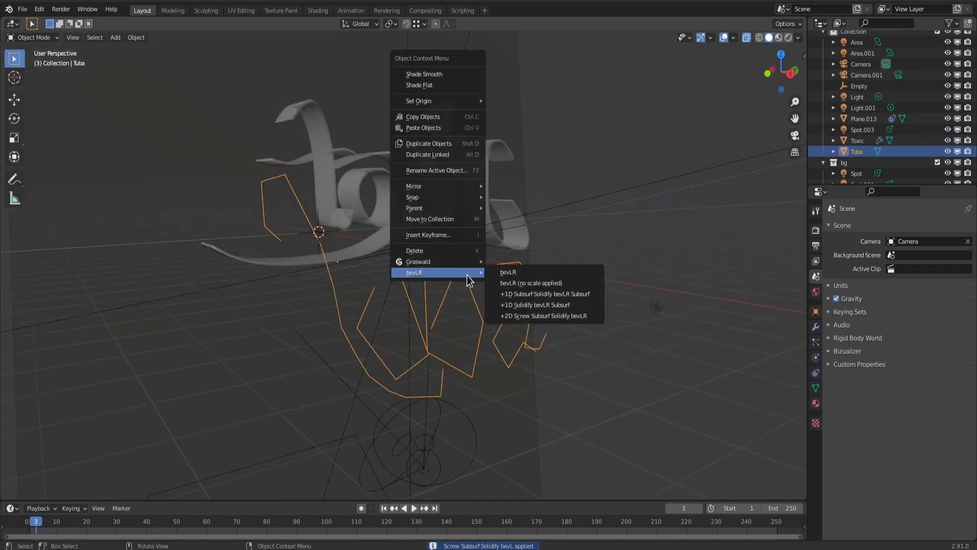
click(560, 316)
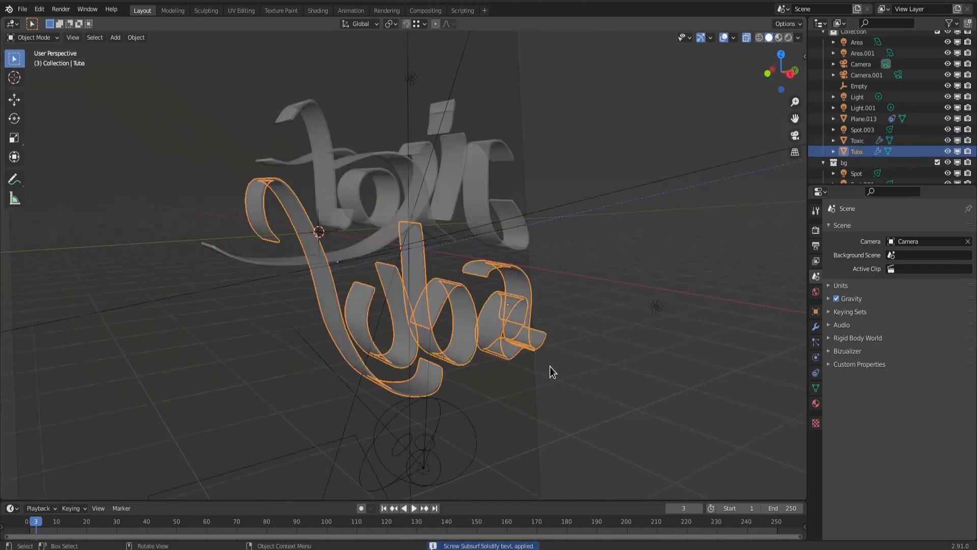
Step: View the scene rendered through the camera with overlays hidden
key(z)
click(545, 306)
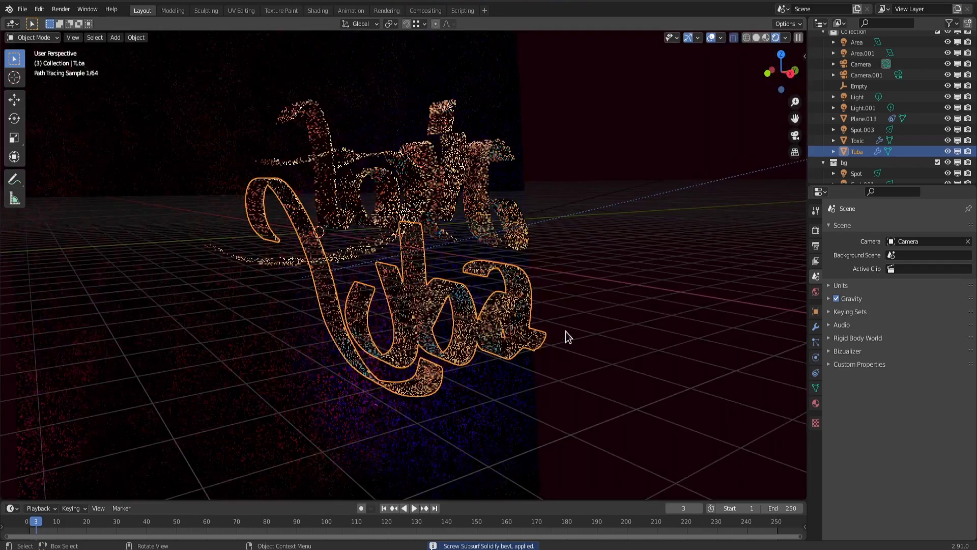
key(KP_0)
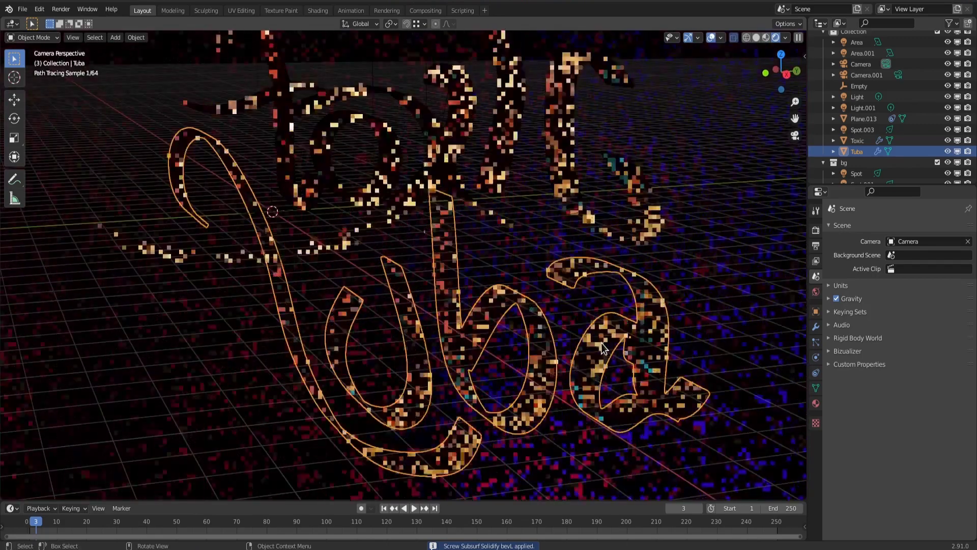
scroll(552, 306, down, 3)
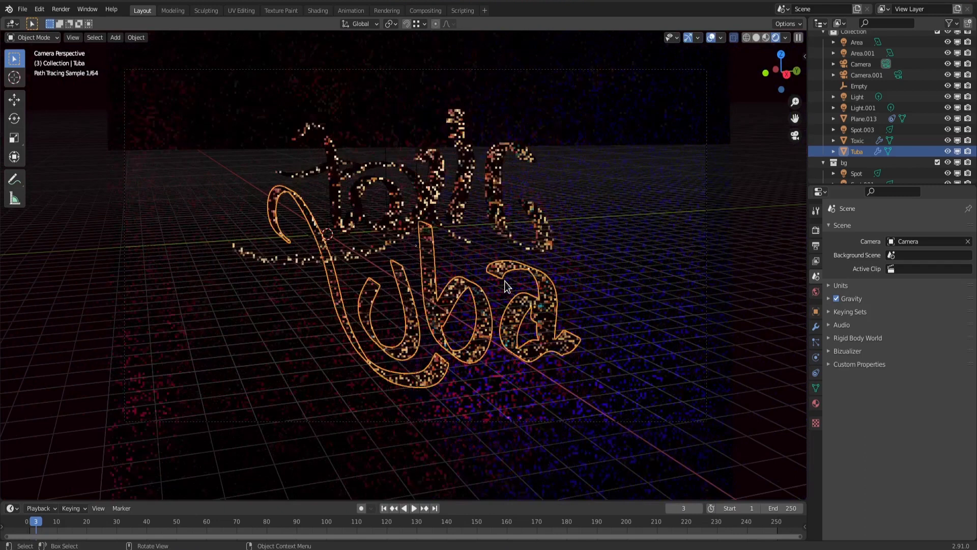
click(737, 275)
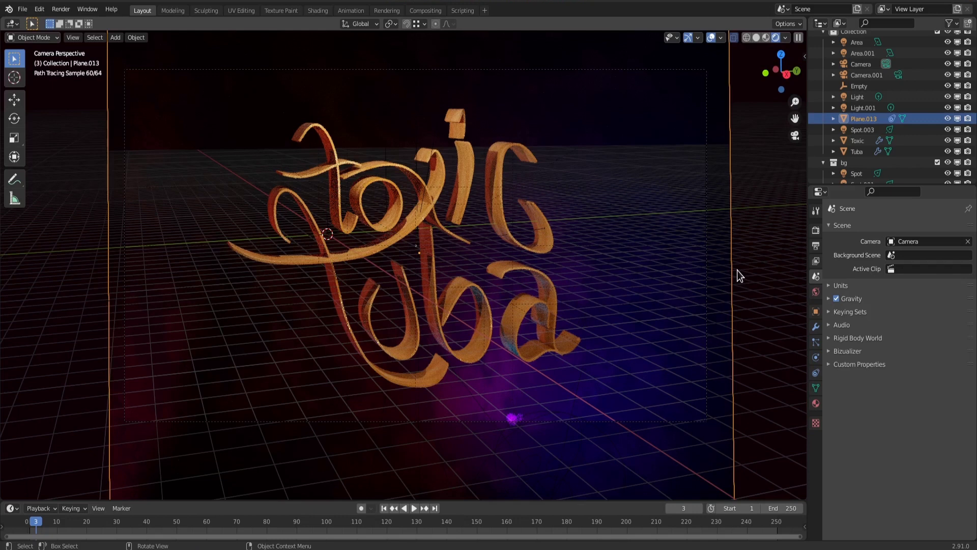
click(711, 39)
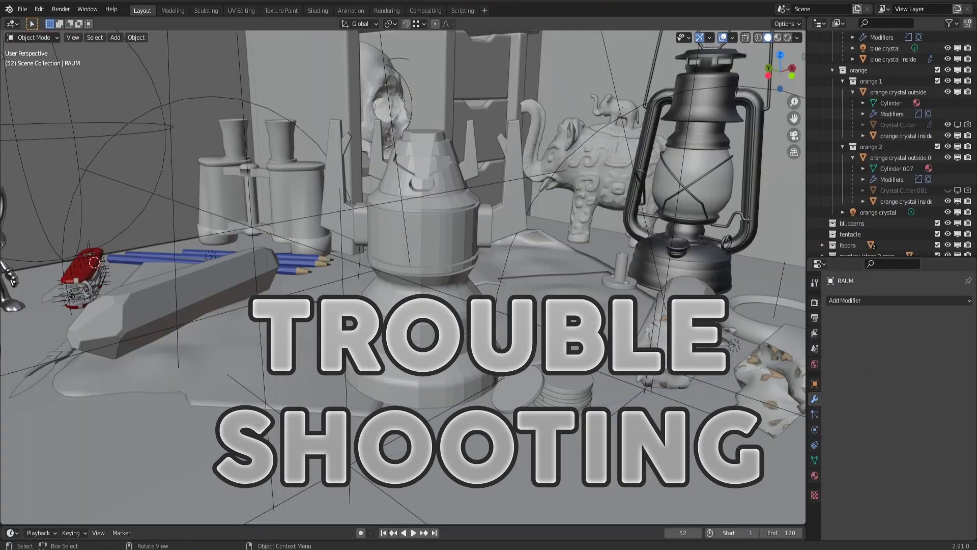
Step: Add the bevLR bevel to the statue and leave Clamp Overlap off
click(386, 312)
right_click(385, 312)
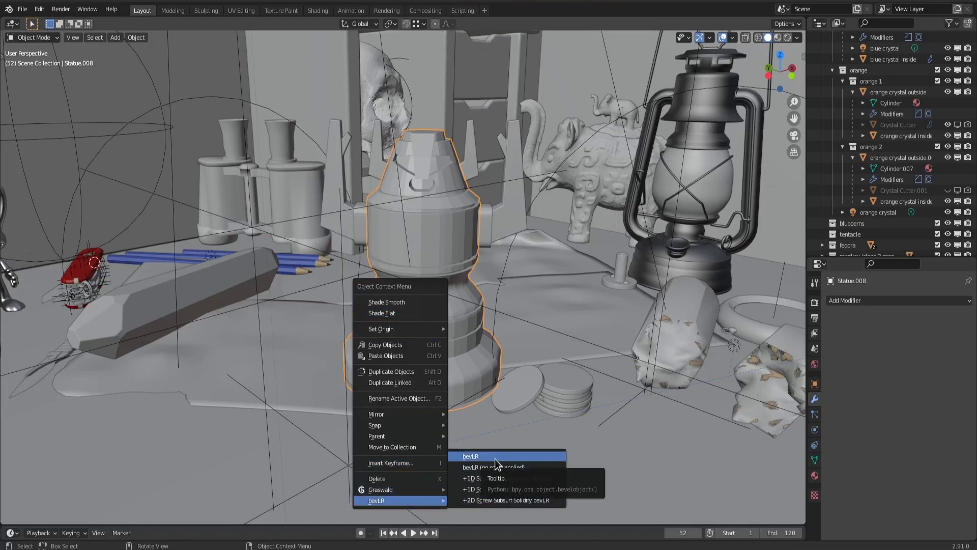
click(495, 456)
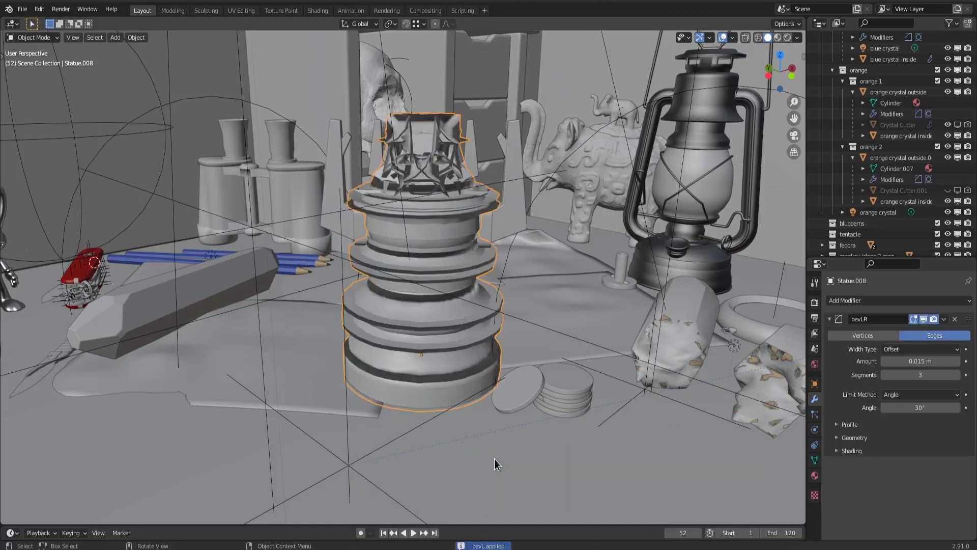
click(853, 438)
click(884, 501)
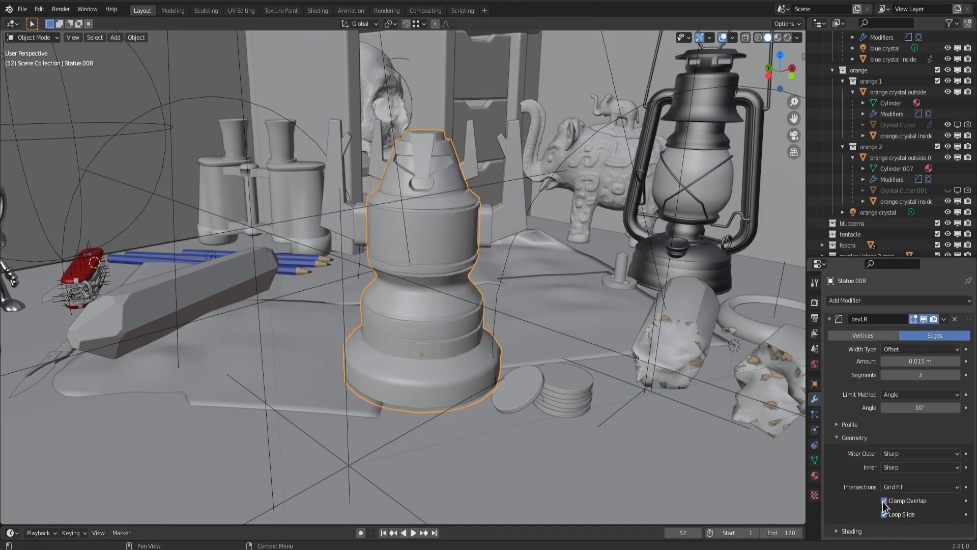
click(885, 501)
Step: Reduce the bevel amount to 0.003 m, then to 0.001 m
click(923, 361)
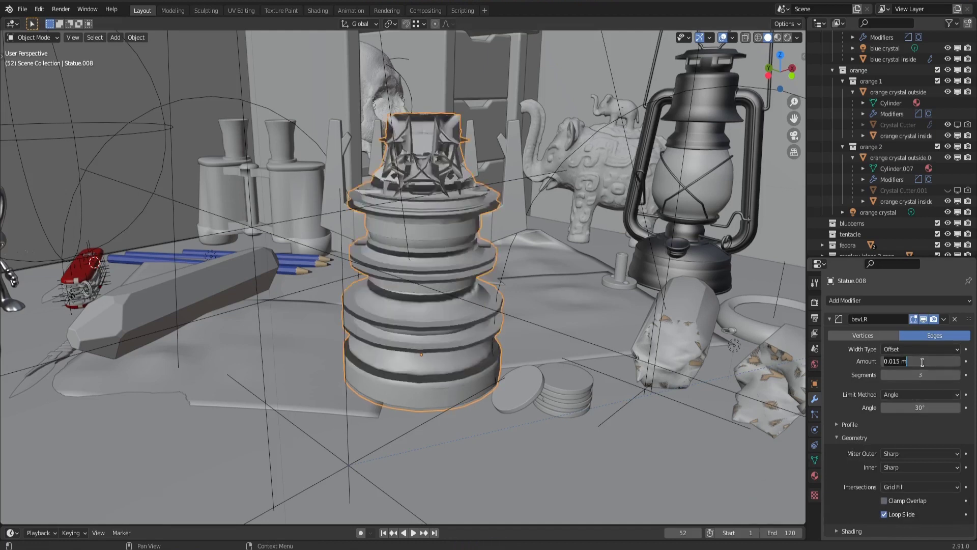
text(.003)
key(Return)
click(922, 362)
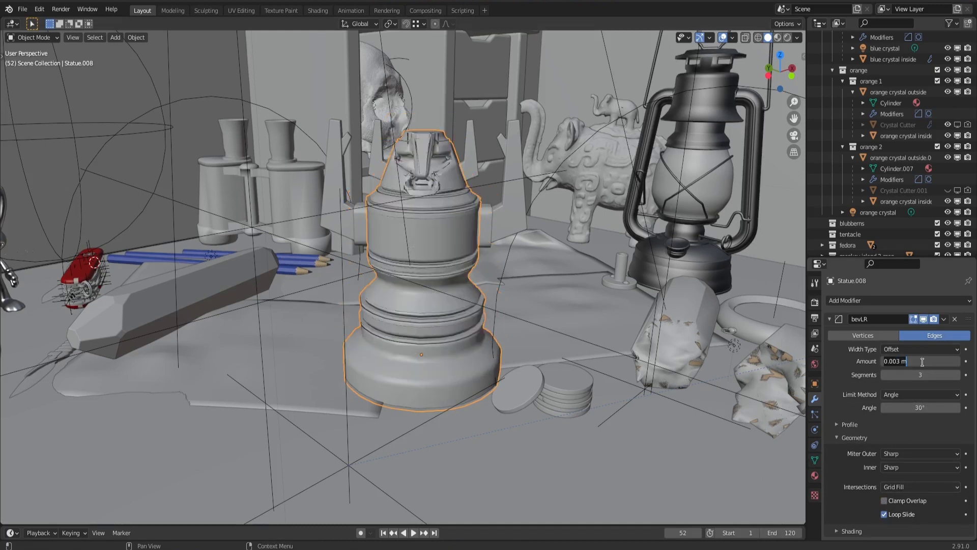
text(.001)
key(Return)
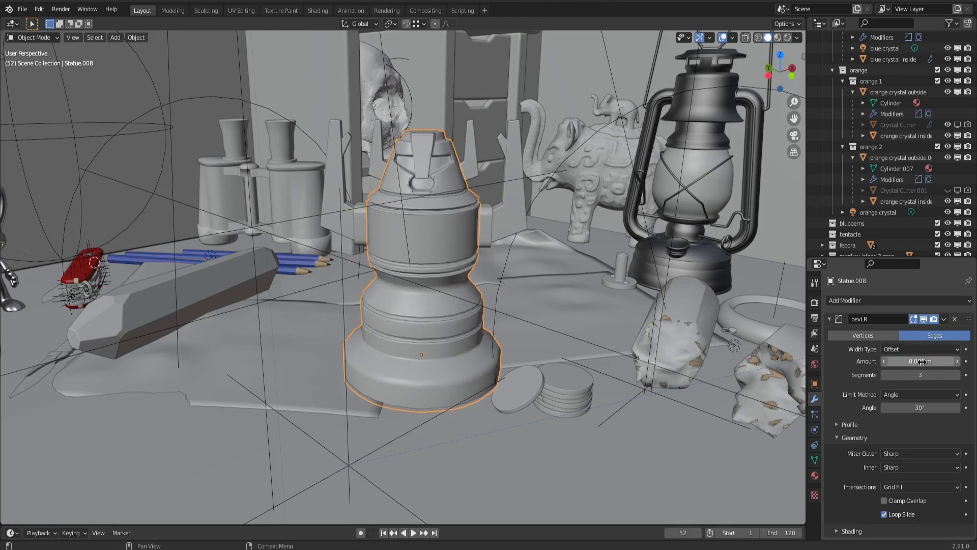
Step: Add a Subdivision Surface modifier at viewport level 3 and switch to rendered shading
click(865, 303)
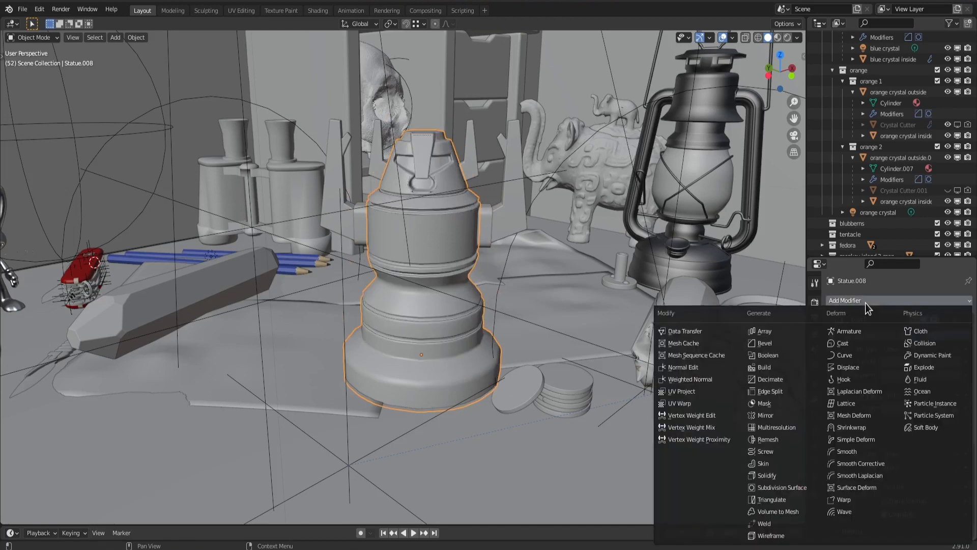
click(806, 486)
scroll(832, 448, down, 3)
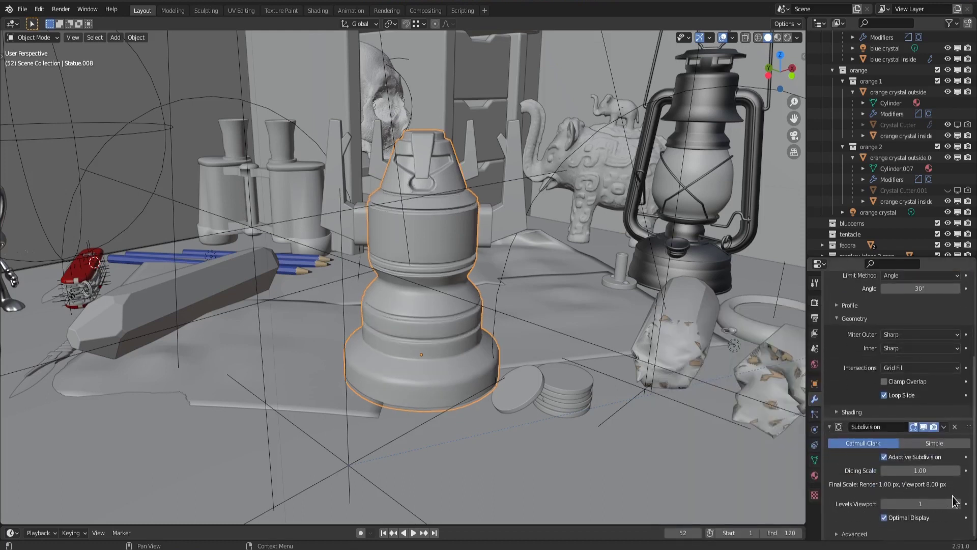
click(954, 503)
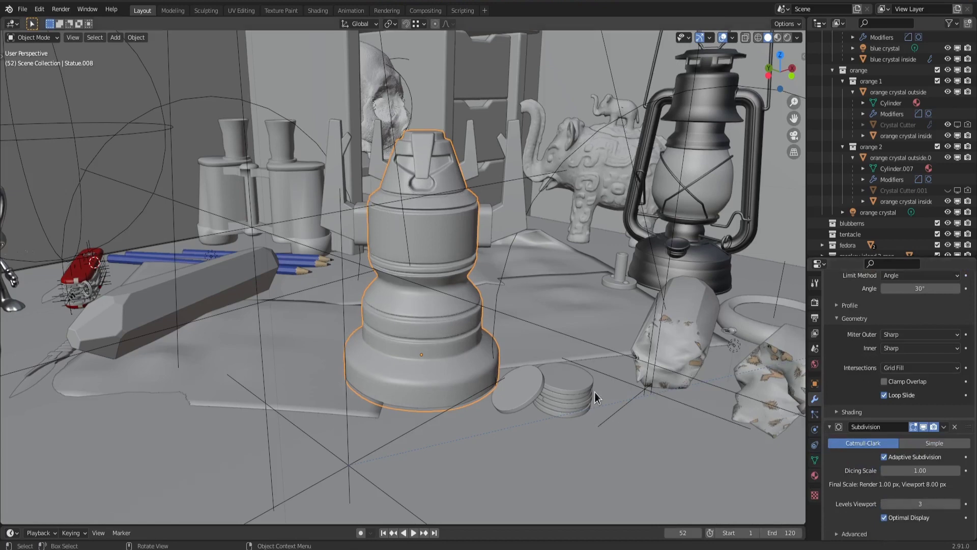
key(z)
click(574, 333)
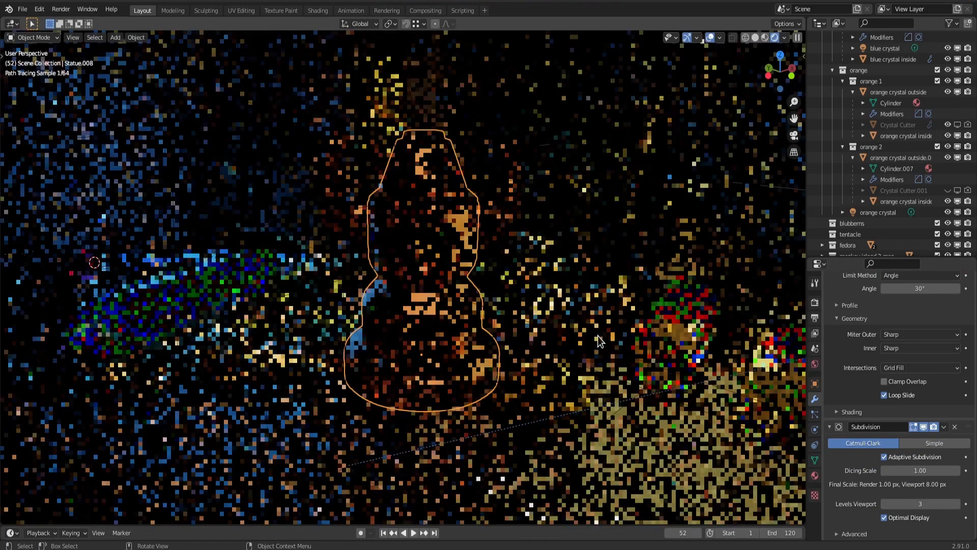